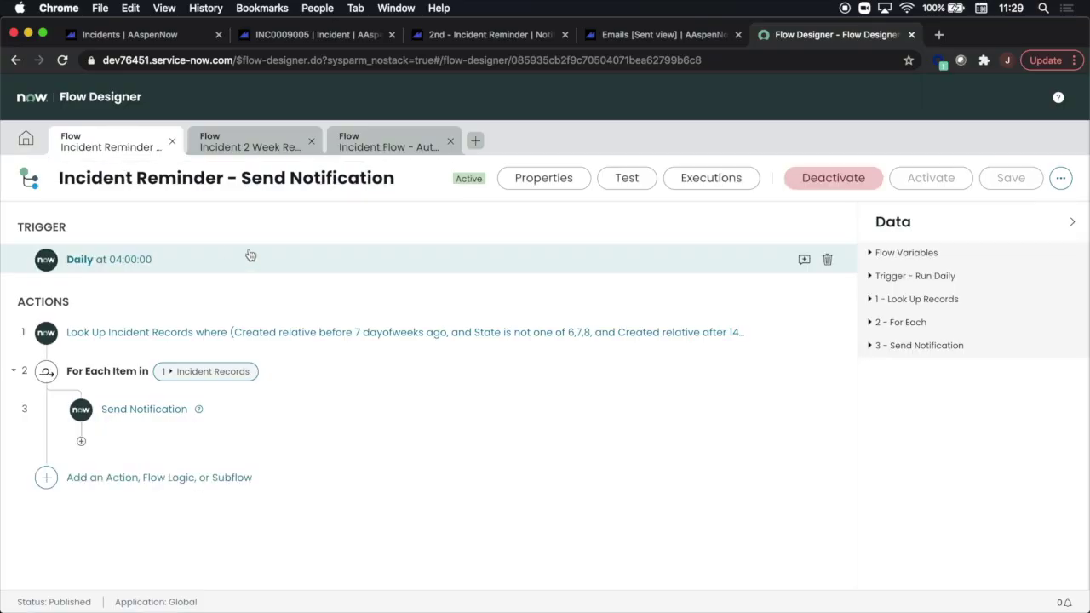
Open the Daily 04:00:00 trigger settings of the Incident Reminder - Send Notification flow
{"action": "left_click", "coordinate": [106, 261]}
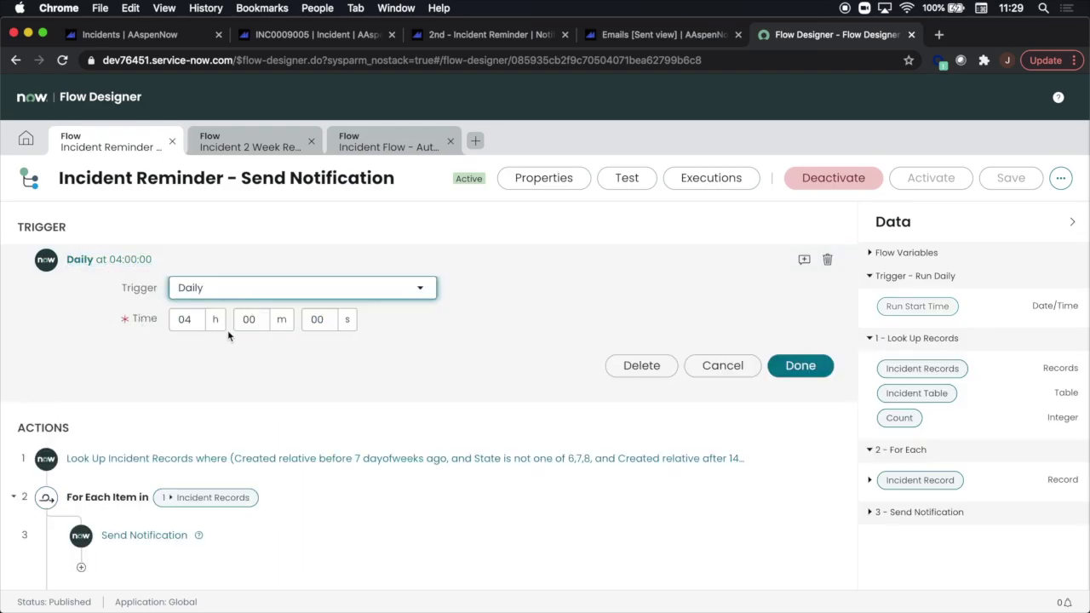
Re-select Daily as the flow's trigger so it reads Daily at 12:00:00
{"action": "left_click", "coordinate": [333, 295]}
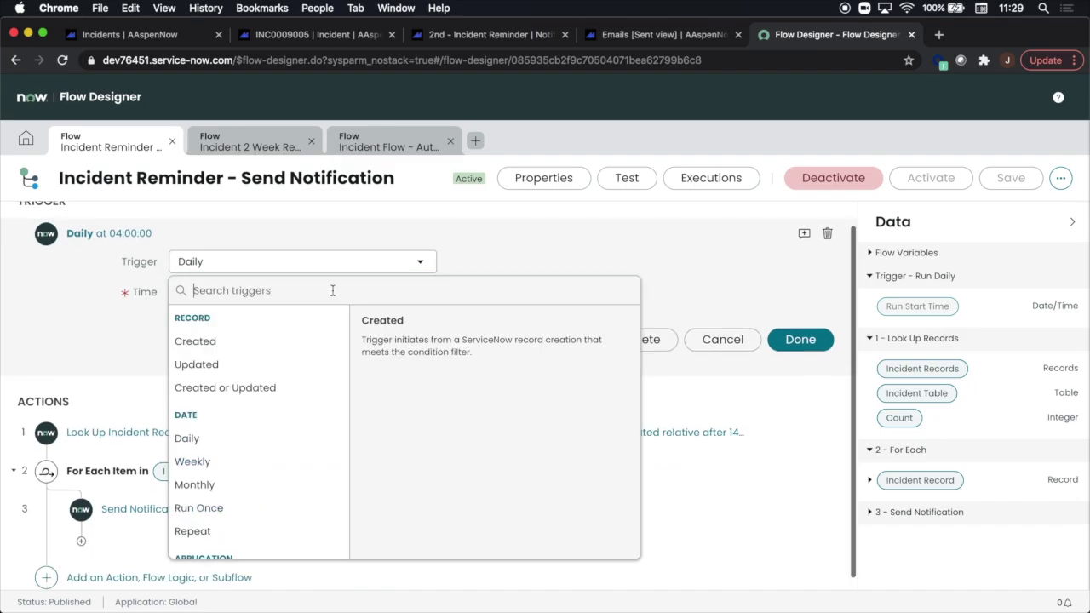
{"action": "left_click", "coordinate": [241, 440]}
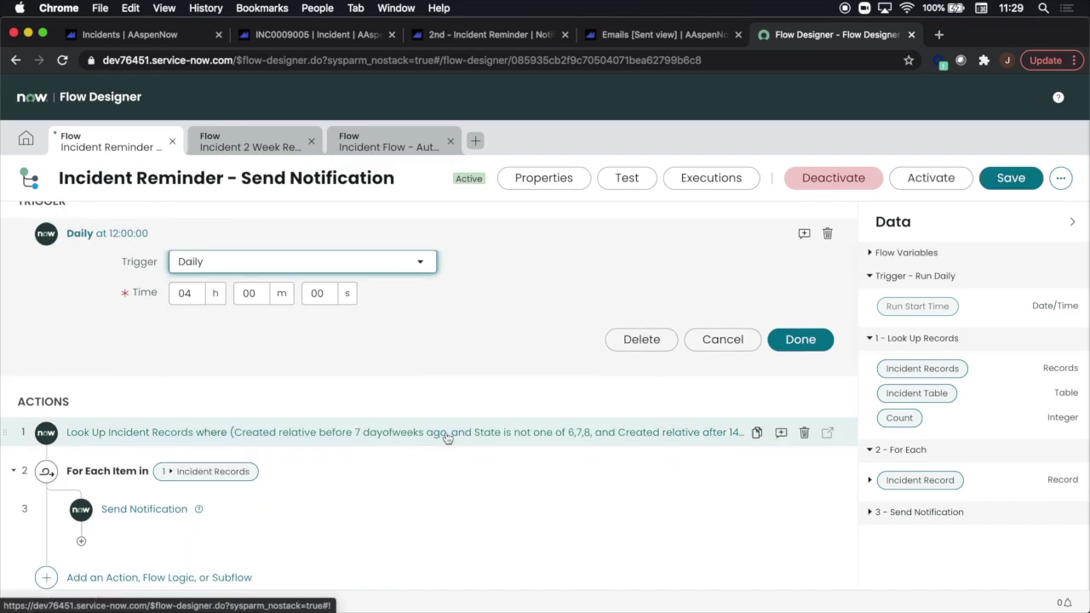
{"action": "scroll", "coordinate": [468, 344], "scroll_direction": "down", "scroll_amount": 1}
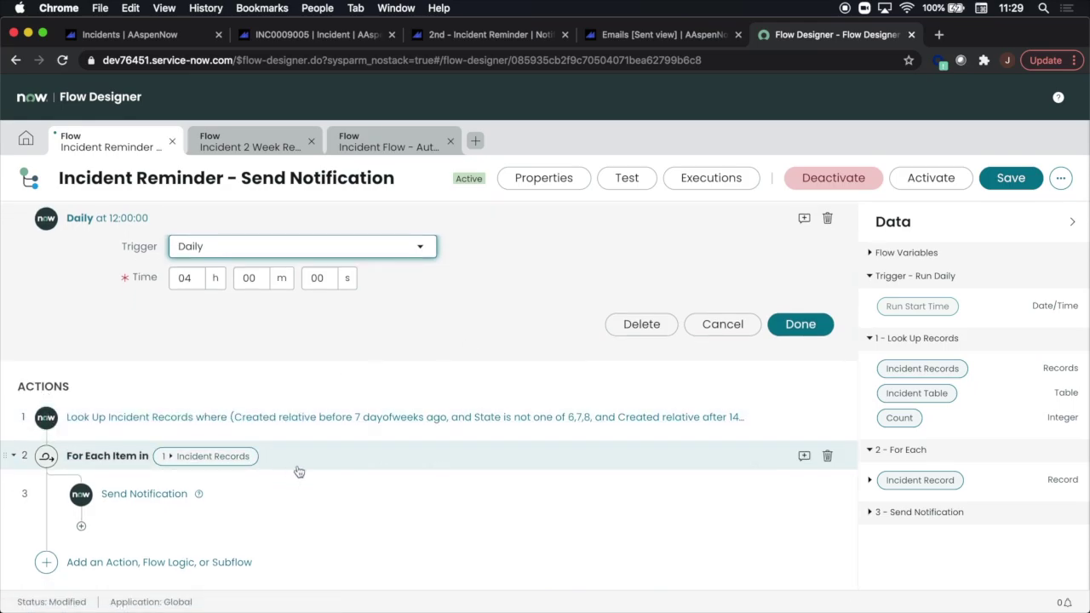
Begin inserting an action before step 1, search actions, then dismiss without adding one
{"action": "left_click", "coordinate": [47, 398]}
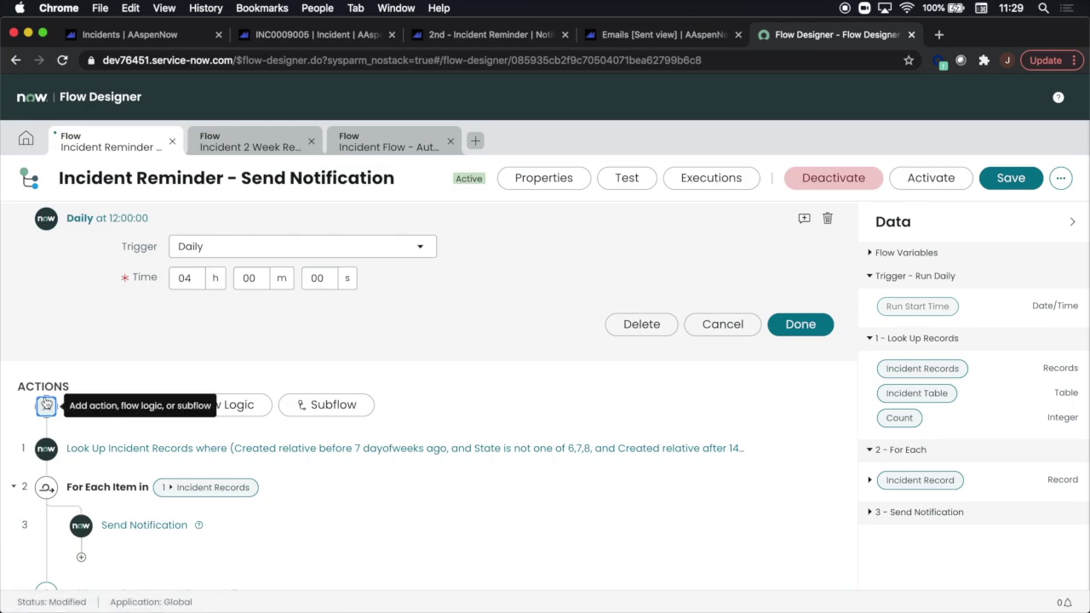
{"action": "left_click", "coordinate": [126, 404]}
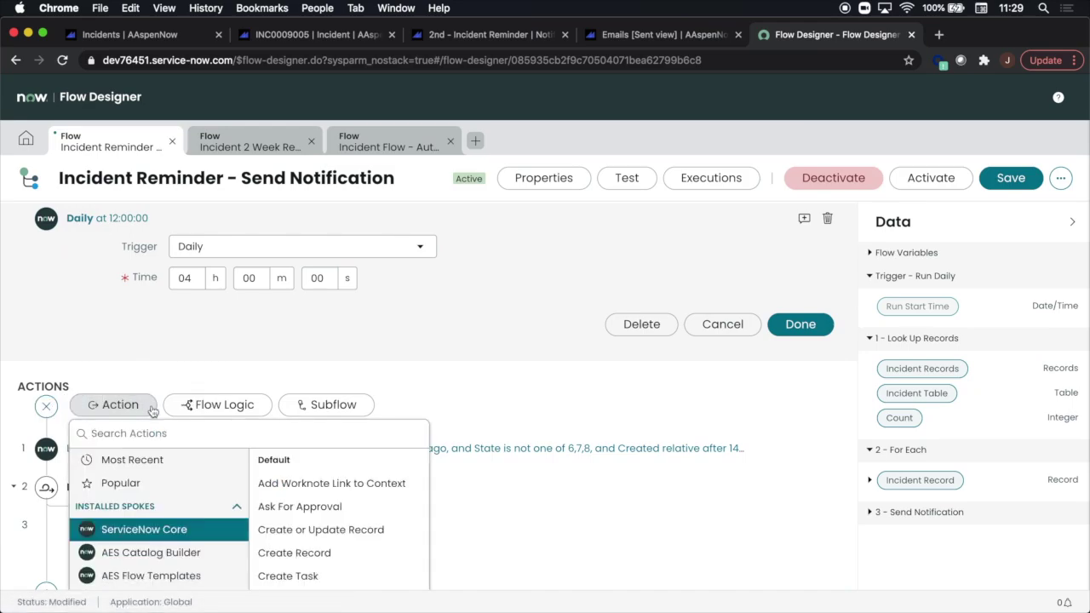
{"action": "left_click", "coordinate": [92, 433]}
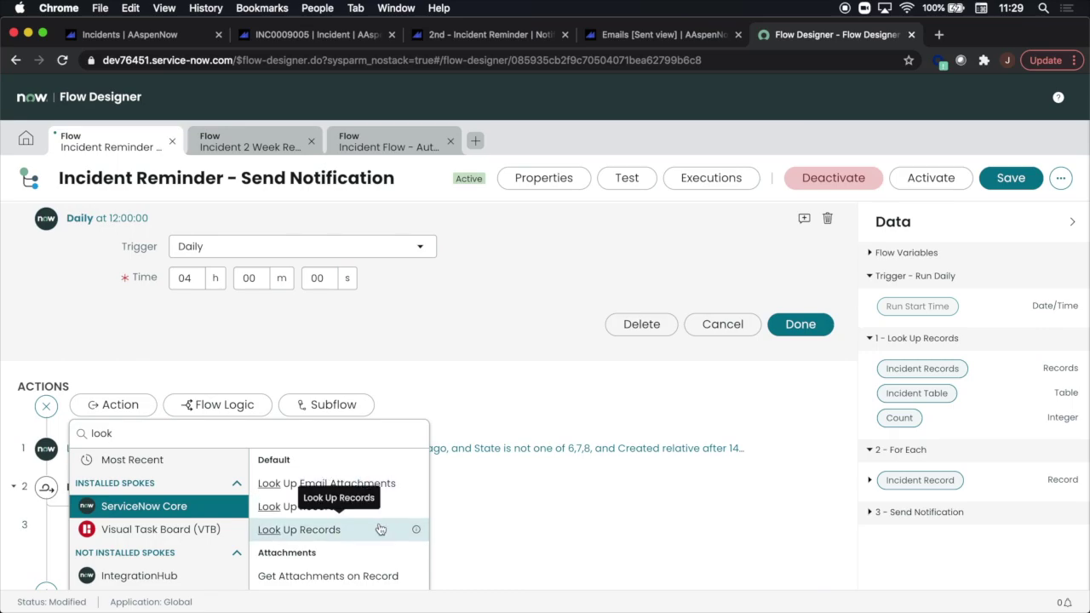
{"action": "left_click", "coordinate": [446, 372]}
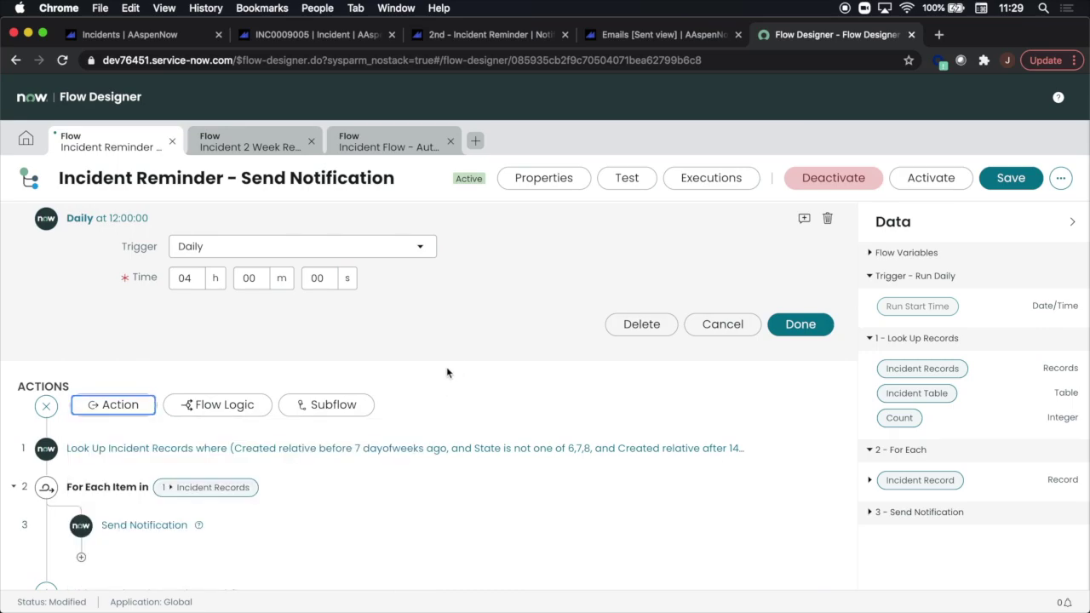
{"action": "scroll", "coordinate": [447, 372], "scroll_direction": "down", "scroll_amount": 1}
Review the Look Up Incident Records conditions excluding states 6, 7, 8, then open the For Each step
{"action": "left_click", "coordinate": [108, 417]}
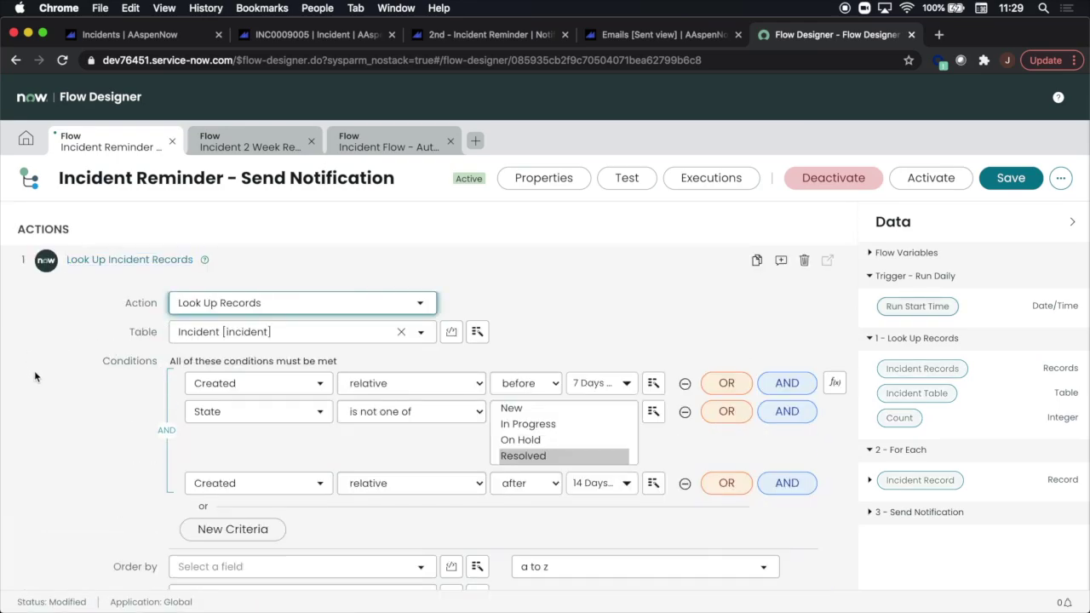
{"action": "scroll", "coordinate": [35, 376], "scroll_direction": "down", "scroll_amount": 1}
{"action": "scroll", "coordinate": [34, 371], "scroll_direction": "down", "scroll_amount": 1}
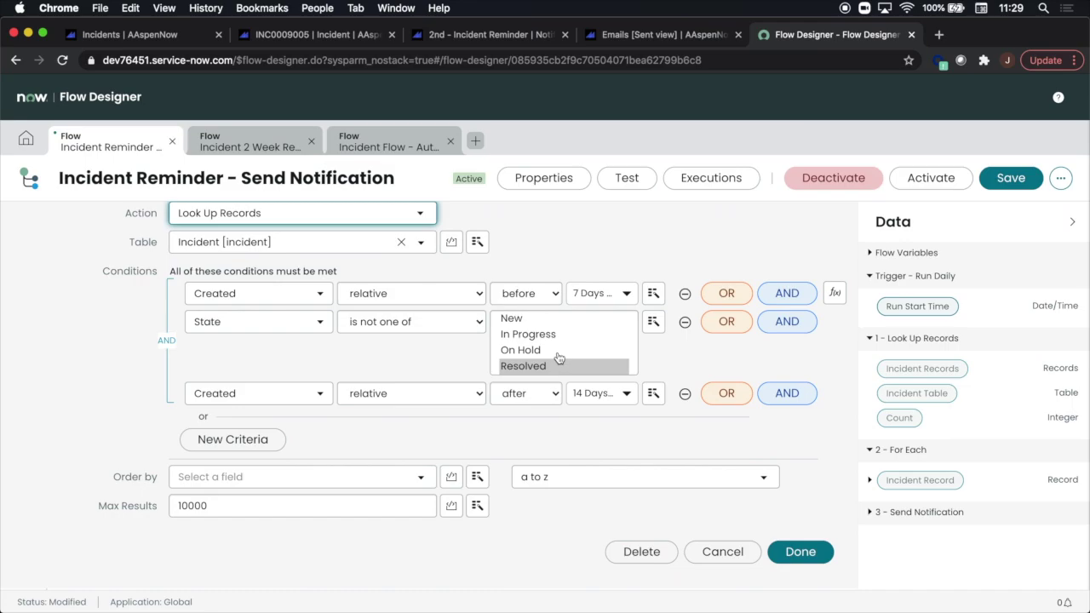
{"action": "left_click_drag", "start_coordinate": [558, 358], "coordinate": [554, 364]}
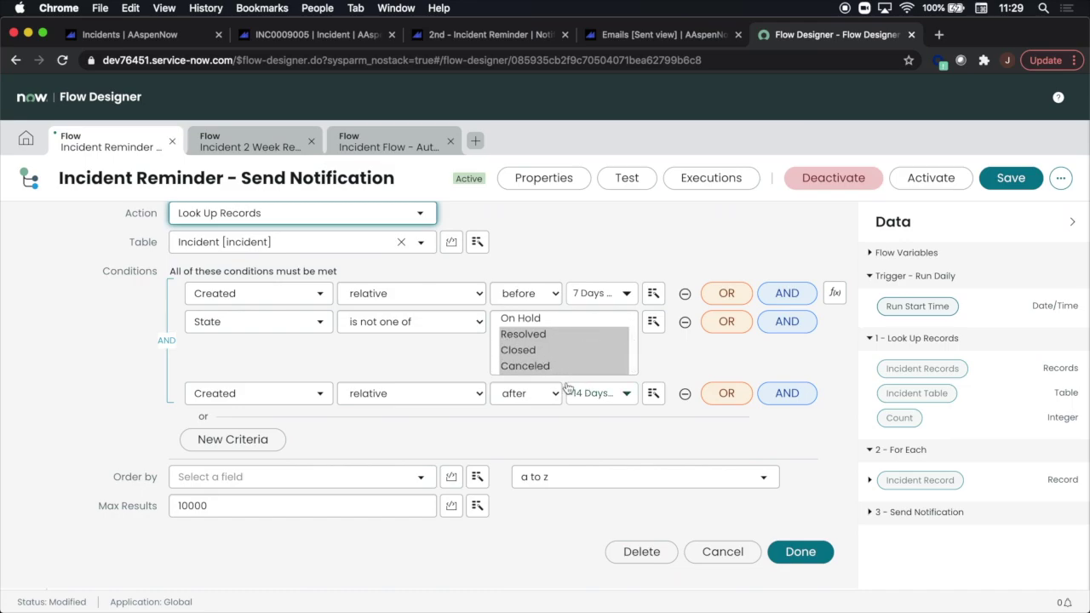
{"action": "scroll", "coordinate": [53, 414], "scroll_direction": "down", "scroll_amount": 2}
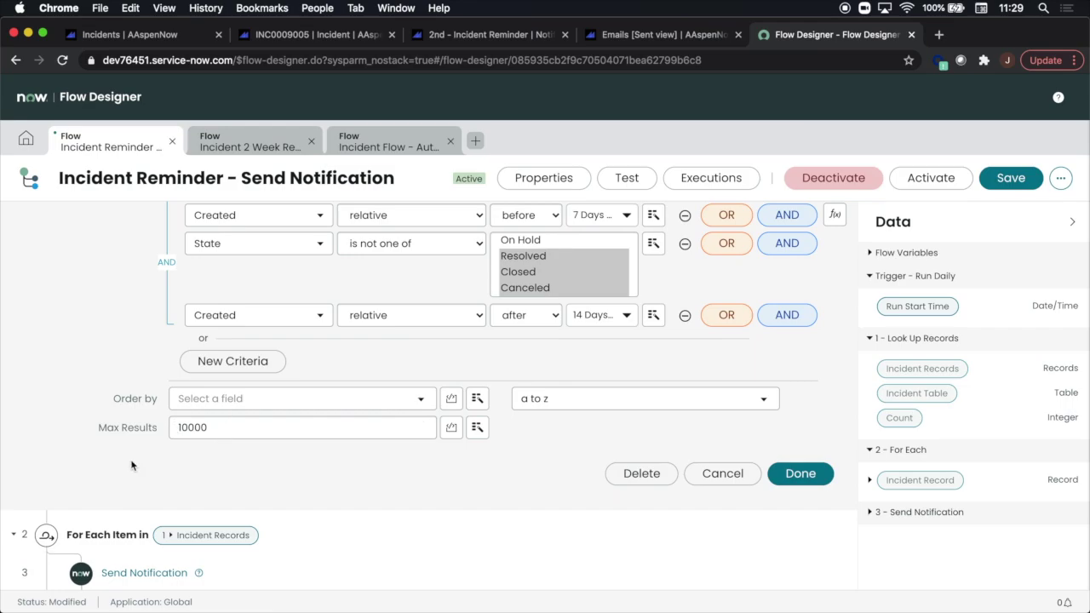
{"action": "scroll", "coordinate": [459, 480], "scroll_direction": "down", "scroll_amount": 2}
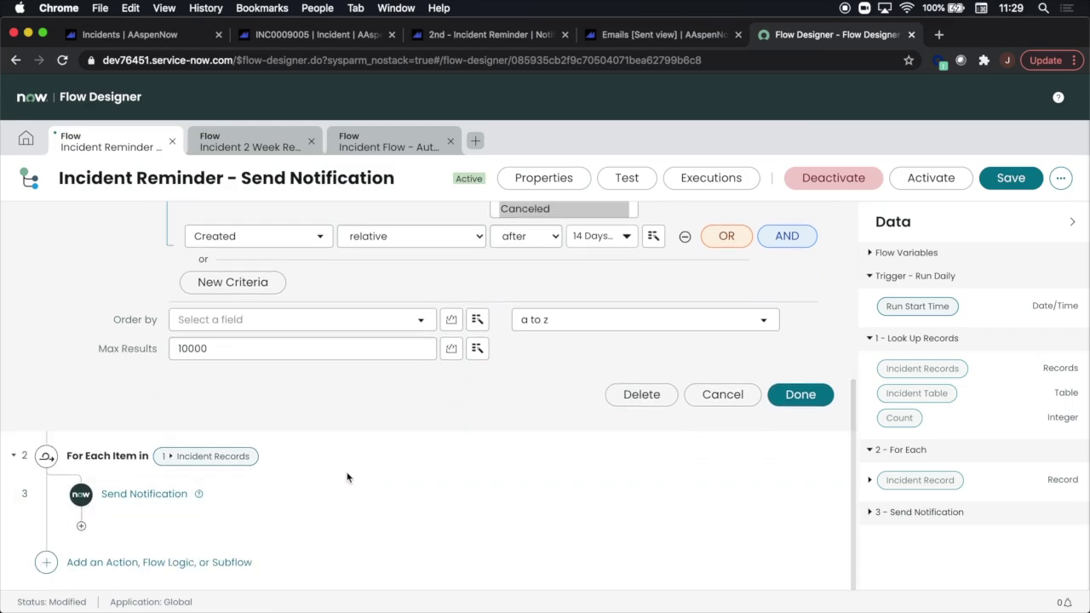
{"action": "left_click", "coordinate": [293, 464]}
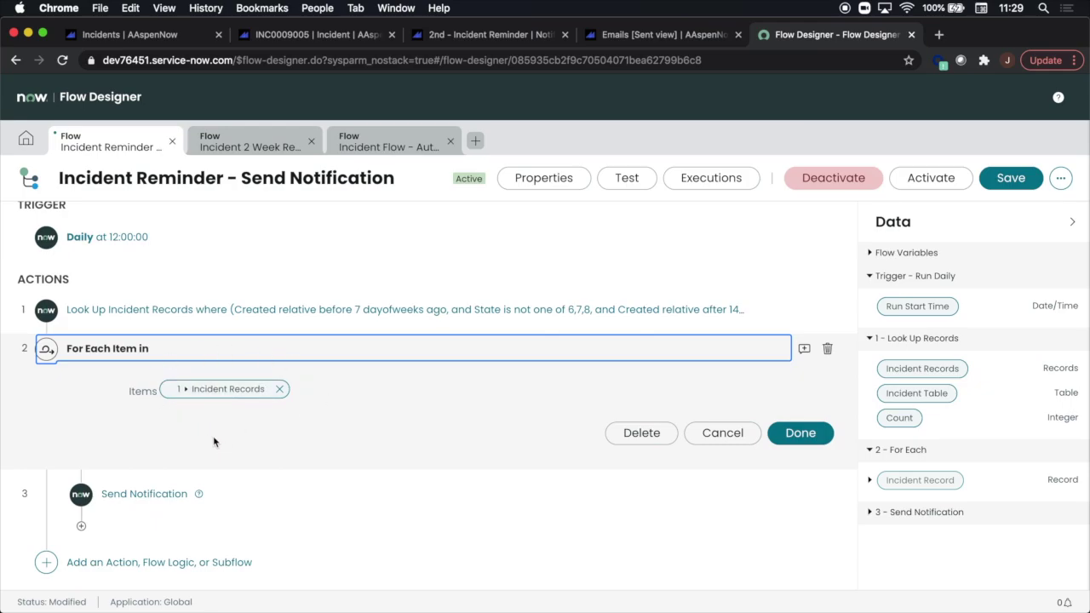
{"action": "left_click", "coordinate": [46, 338]}
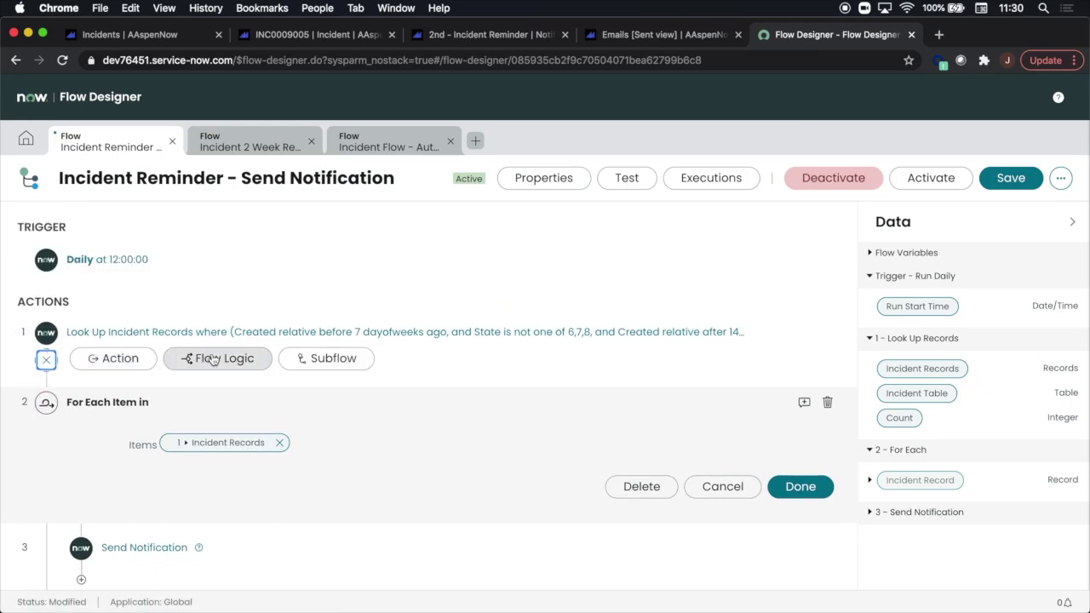
{"action": "left_click", "coordinate": [213, 360]}
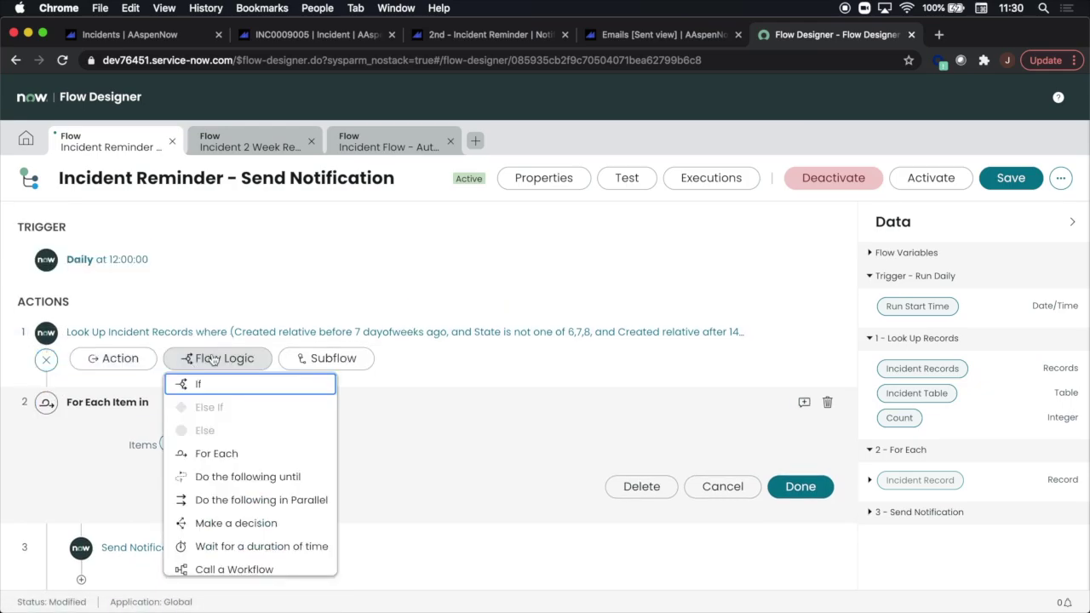
{"action": "left_click", "coordinate": [231, 454]}
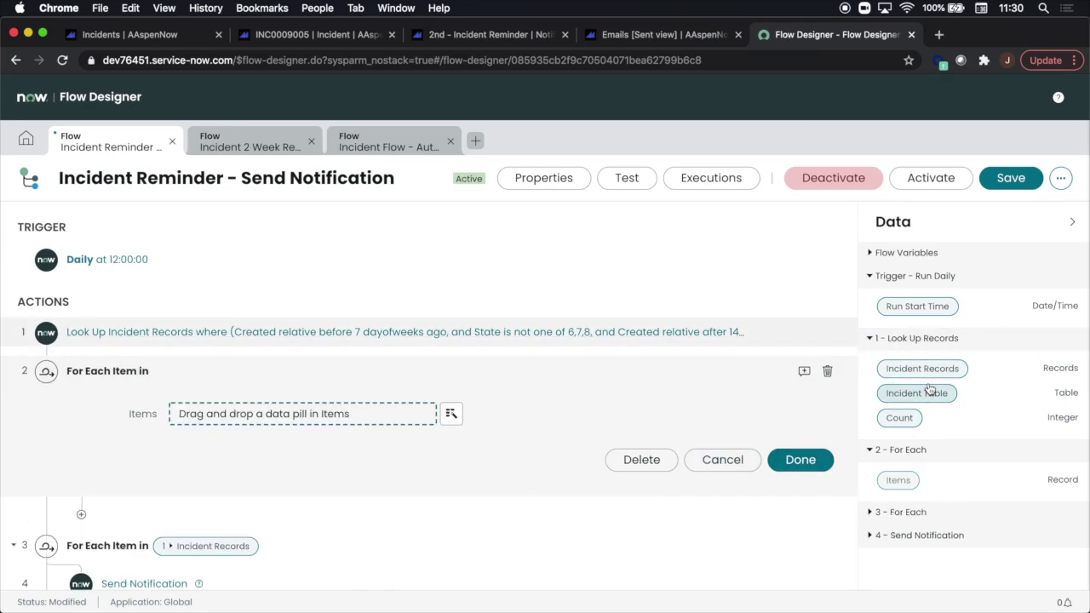
{"action": "left_click_drag", "start_coordinate": [953, 377], "coordinate": [334, 427]}
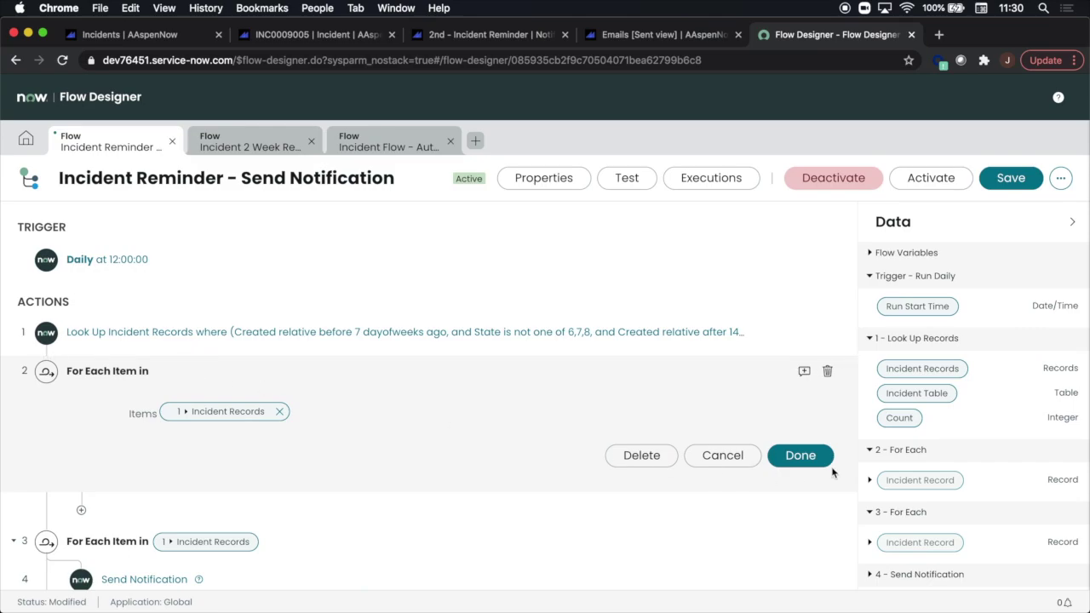
{"action": "left_click", "coordinate": [827, 372]}
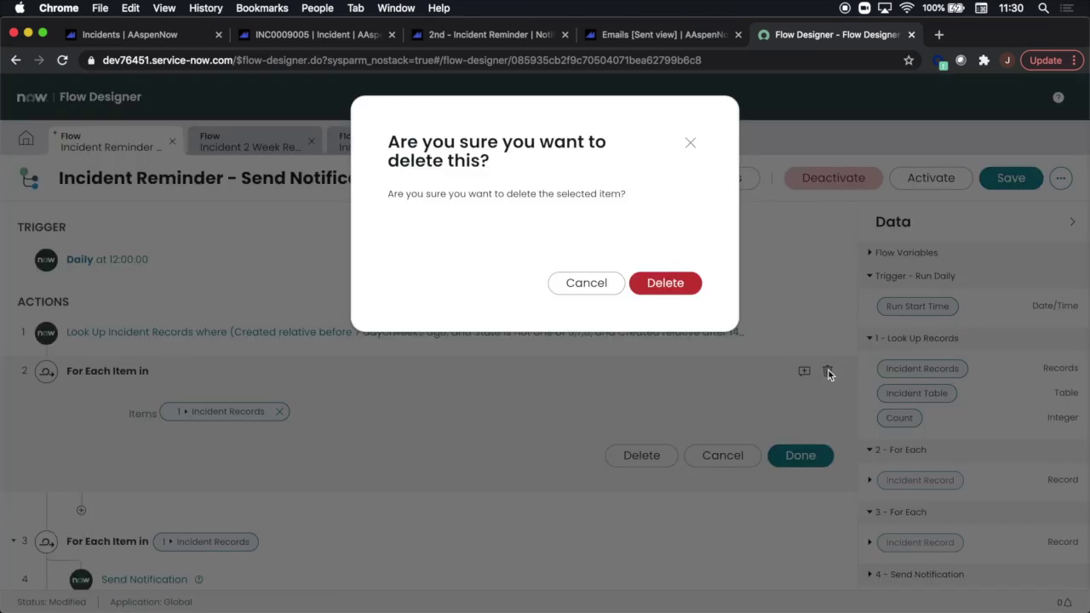
{"action": "left_click", "coordinate": [658, 295]}
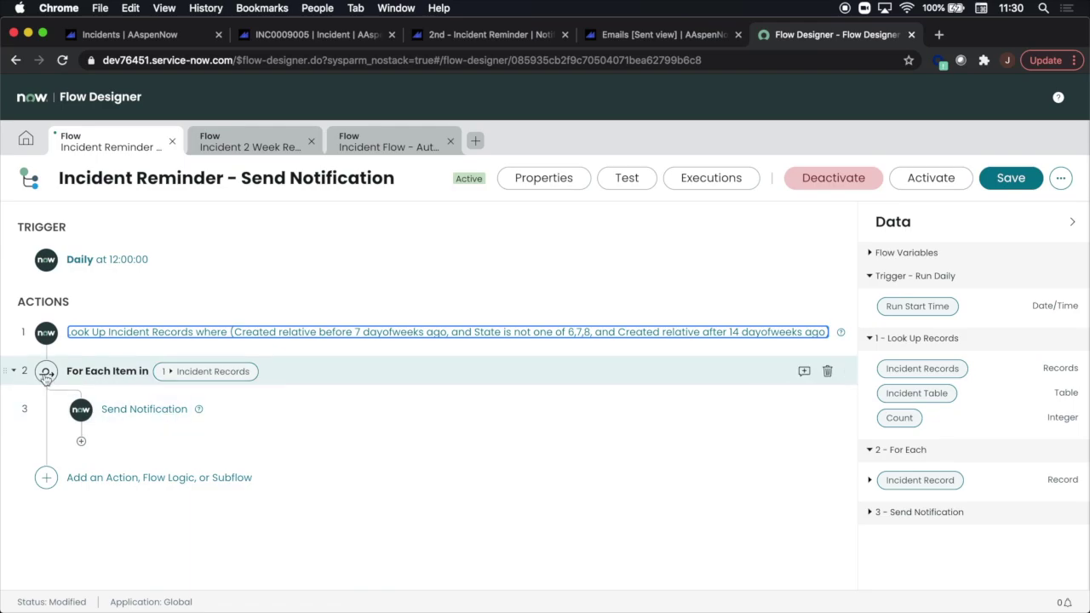
Expand Send Notification, list its notifications (Incident Priority Raised, Incident Reminder), and open Notifications separately
{"action": "left_click", "coordinate": [123, 412]}
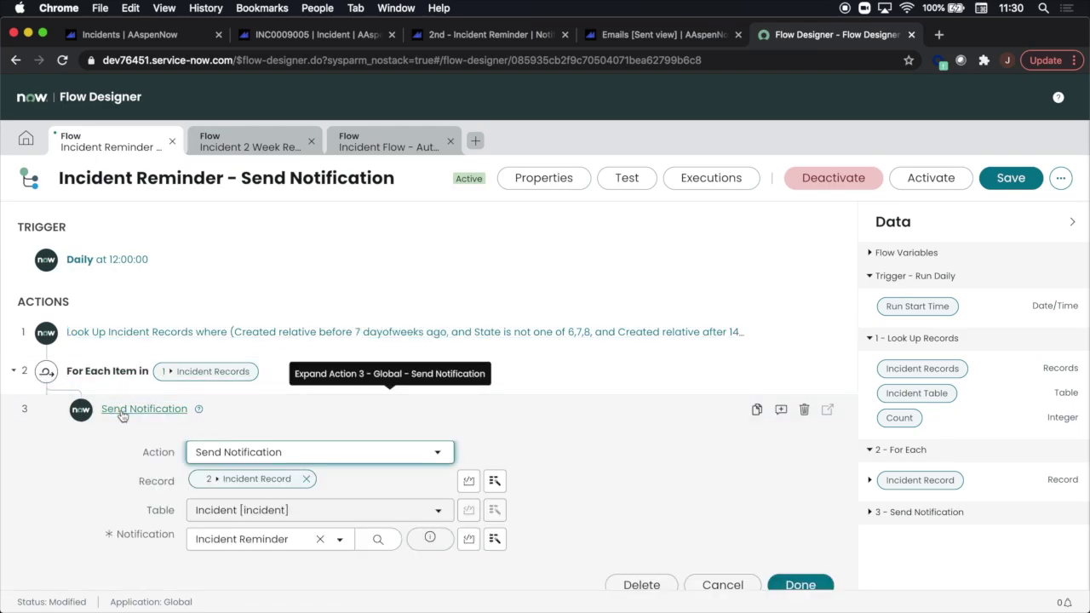
{"action": "scroll", "coordinate": [52, 468], "scroll_direction": "down", "scroll_amount": 3}
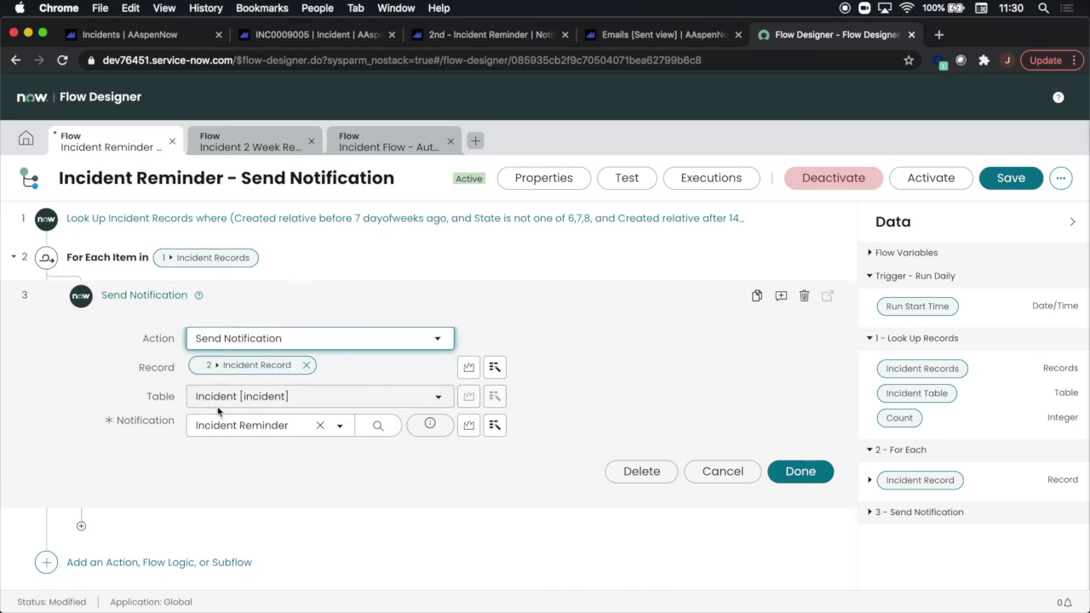
{"action": "left_click", "coordinate": [294, 430]}
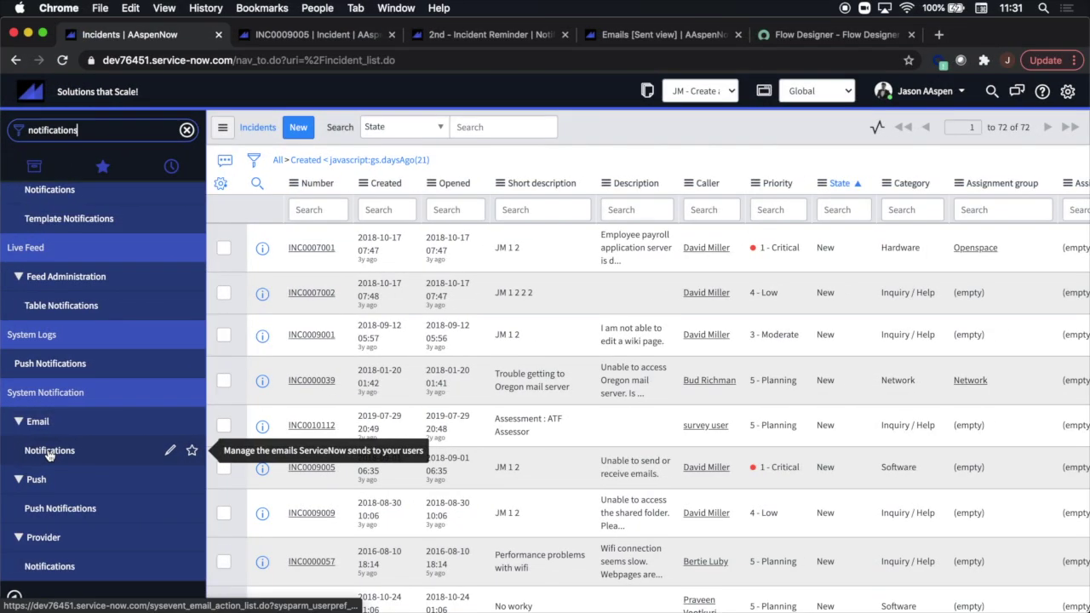
{"action": "left_click", "coordinate": [51, 450], "text": "super"}
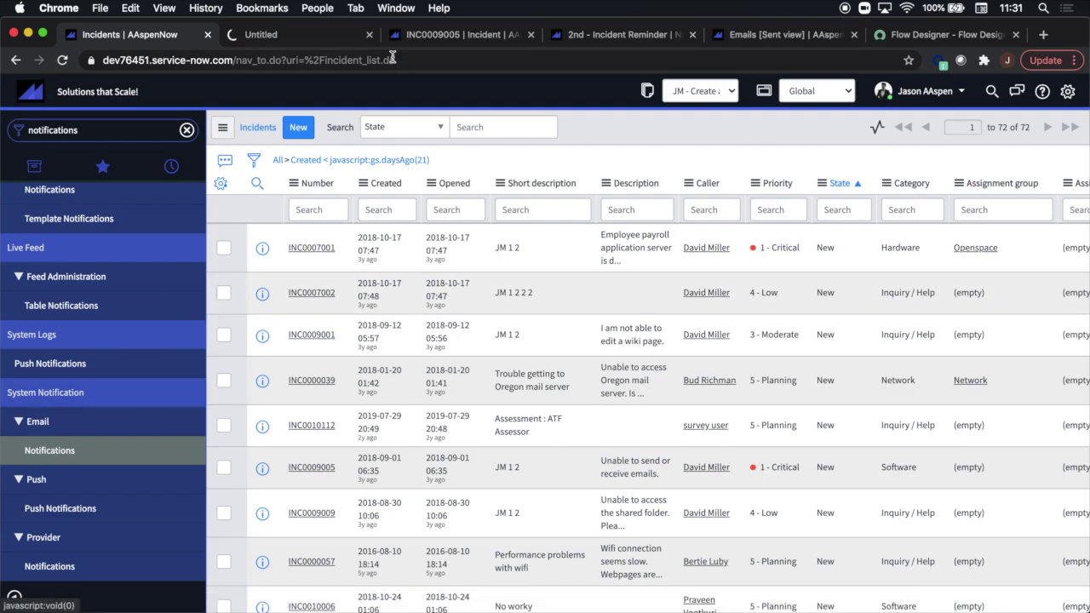
Open the Incident Reminder notification, review its recipients and content, and preview the REMINDER email
{"action": "left_click", "coordinate": [292, 34]}
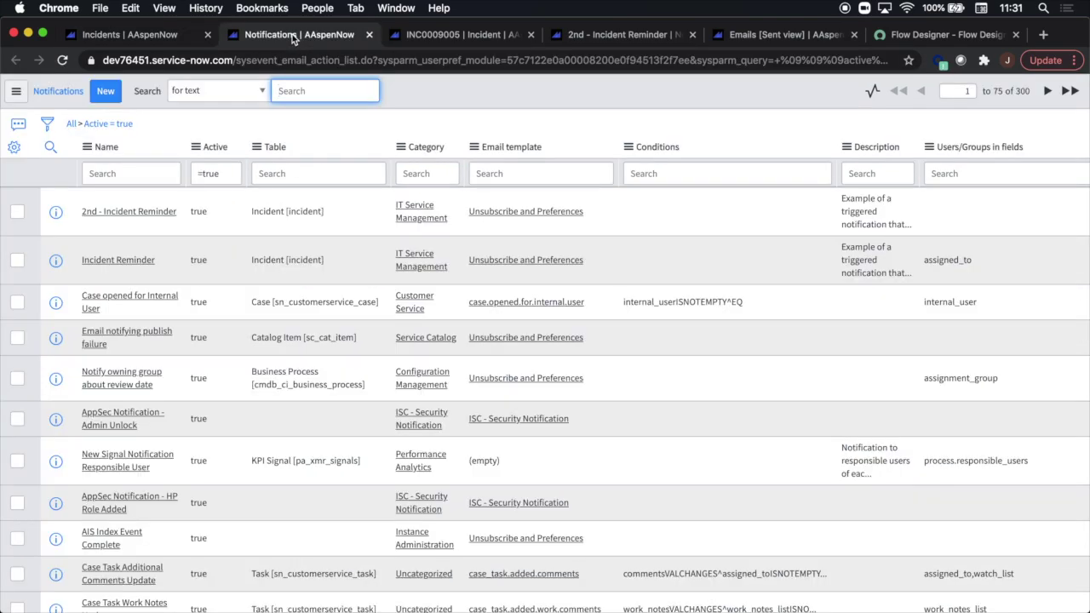
{"action": "left_click", "coordinate": [120, 259]}
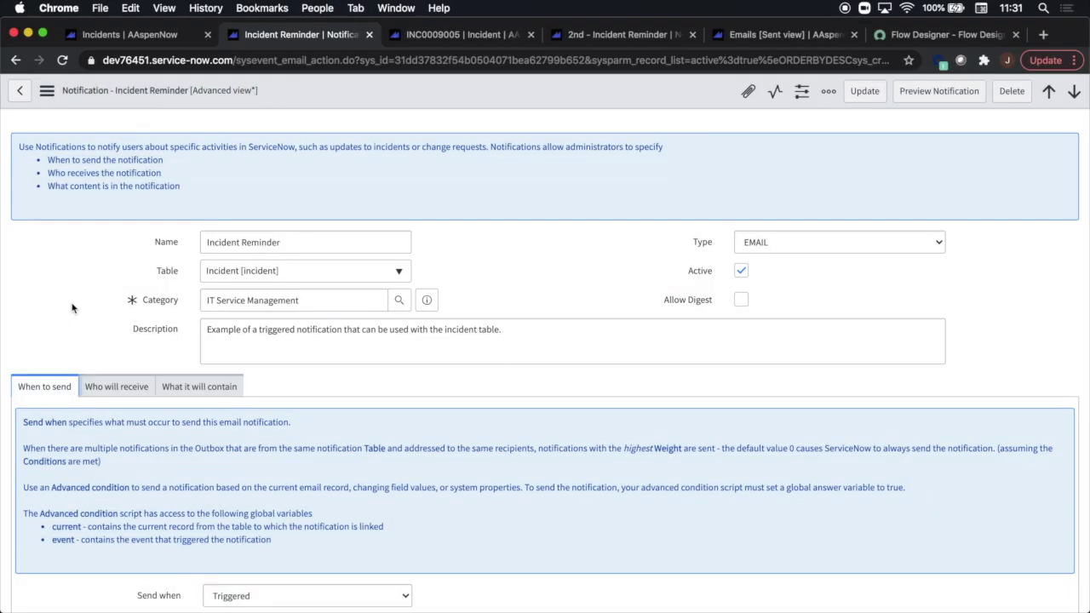
{"action": "scroll", "coordinate": [73, 308], "scroll_direction": "down", "scroll_amount": 5}
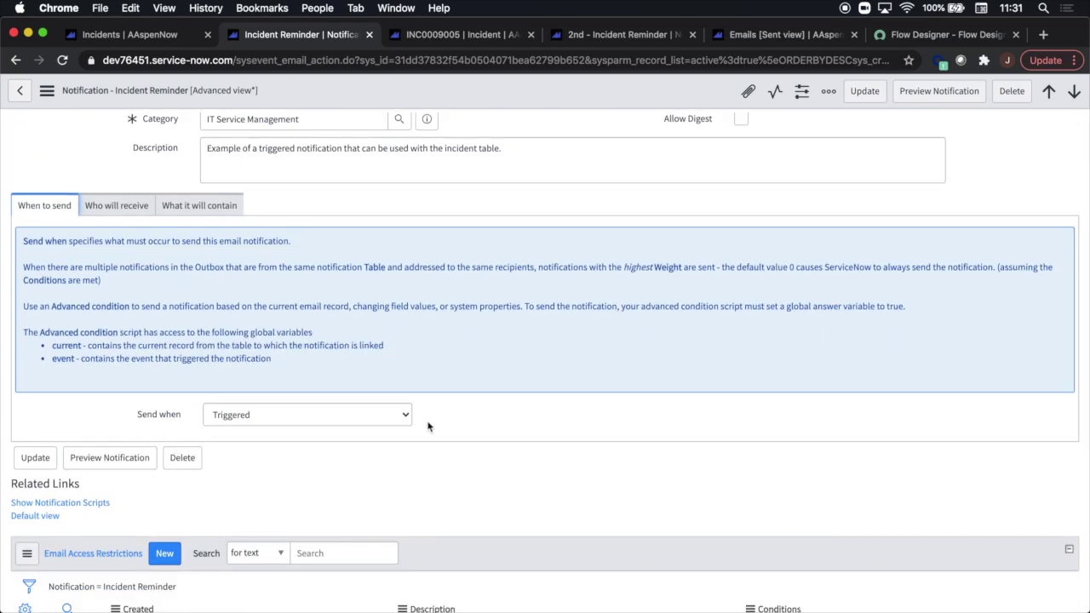
{"action": "left_click", "coordinate": [124, 208]}
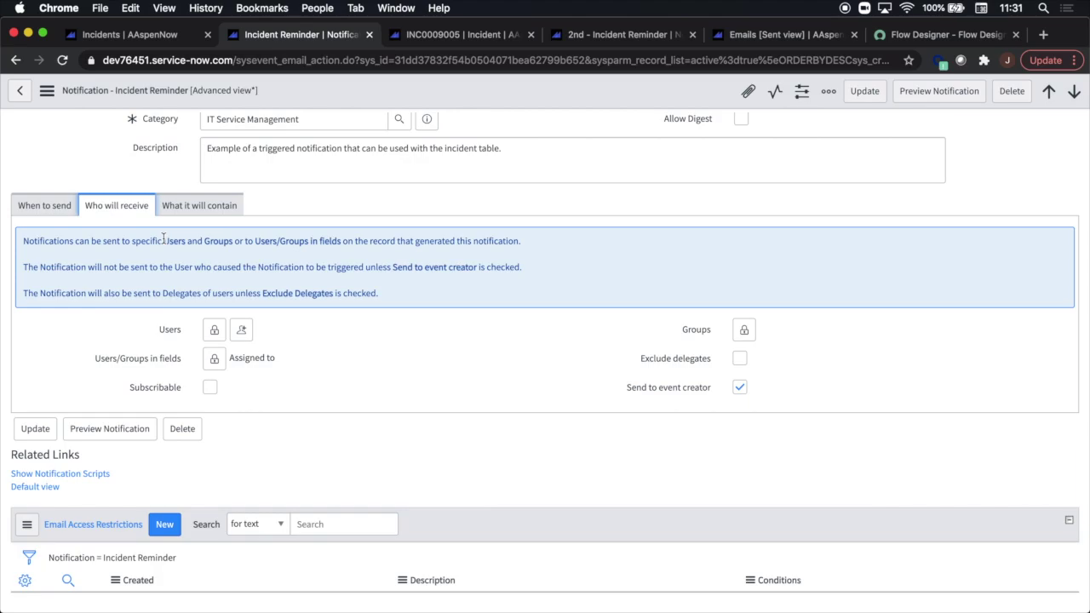
{"action": "left_click", "coordinate": [188, 205]}
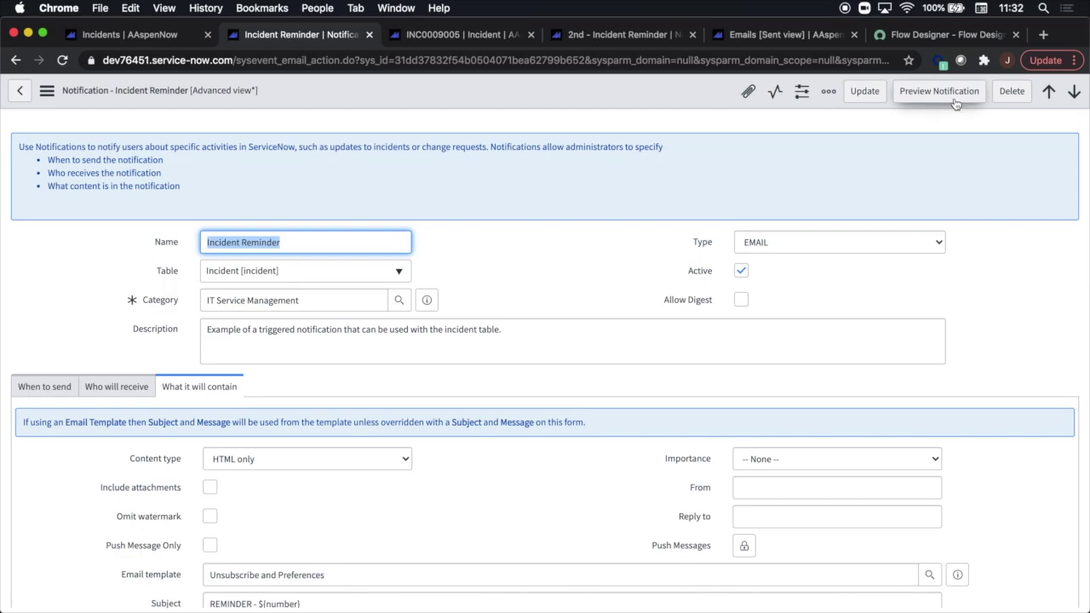
{"action": "left_click", "coordinate": [952, 100]}
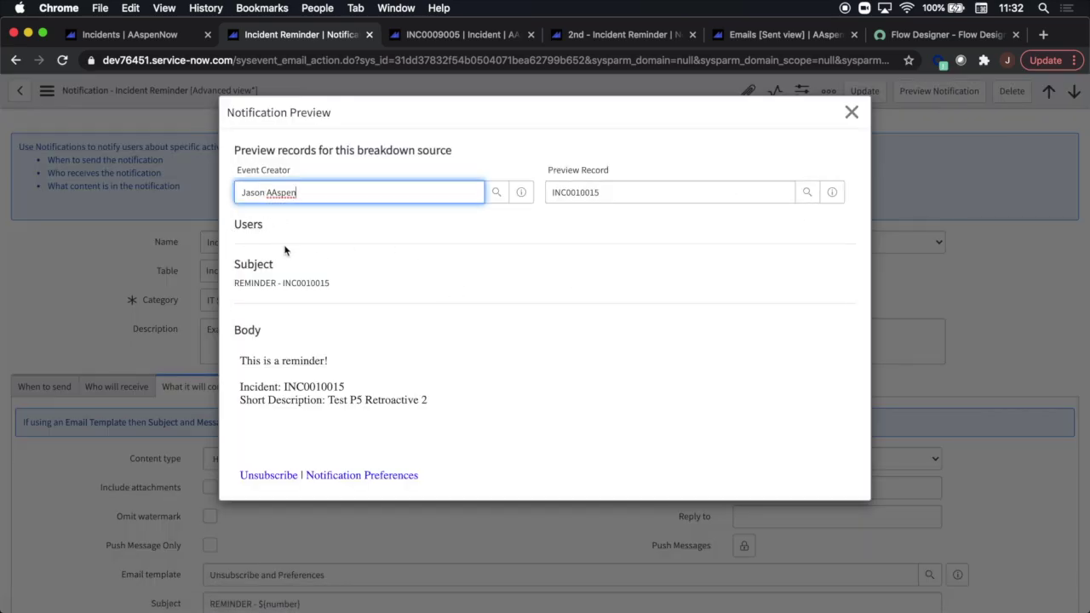
{"action": "left_click", "coordinate": [653, 195]}
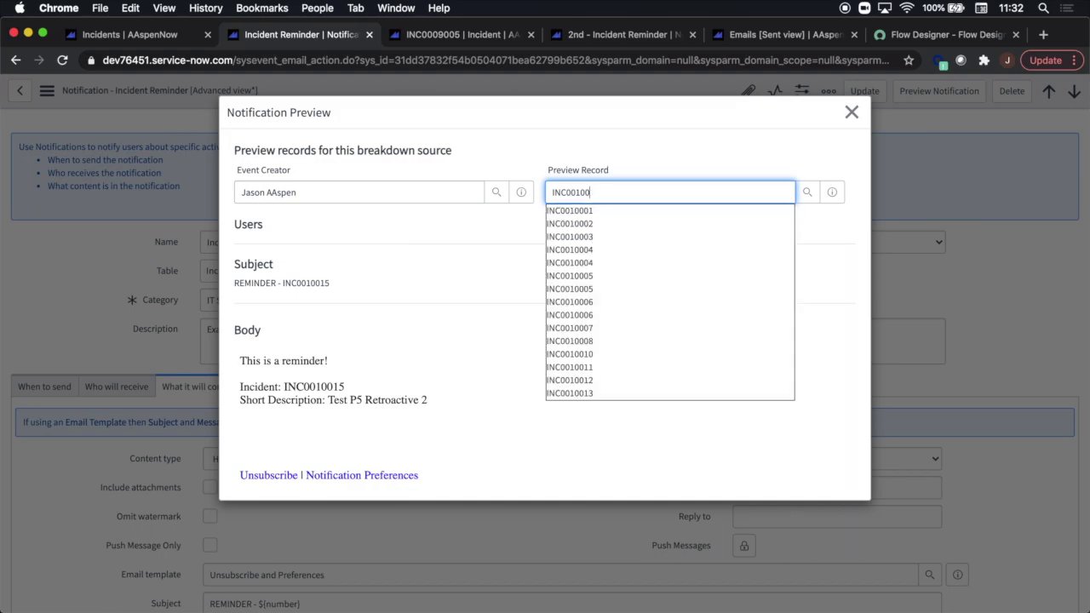
{"action": "type", "text": "01"}
{"action": "left_click", "coordinate": [637, 213]}
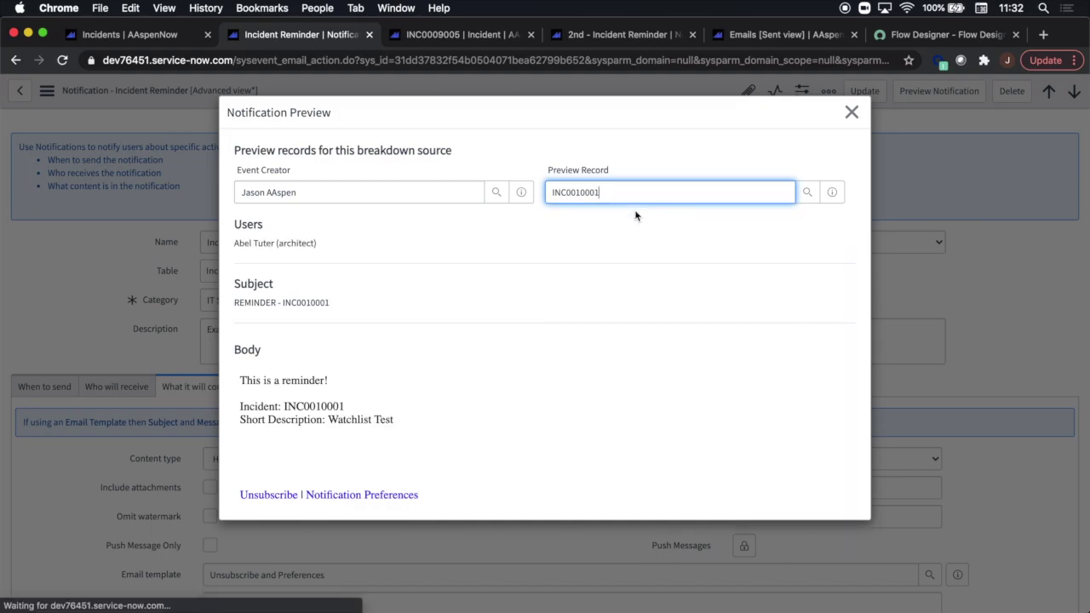
{"action": "left_click", "coordinate": [852, 111]}
{"action": "key", "text": "Return"}
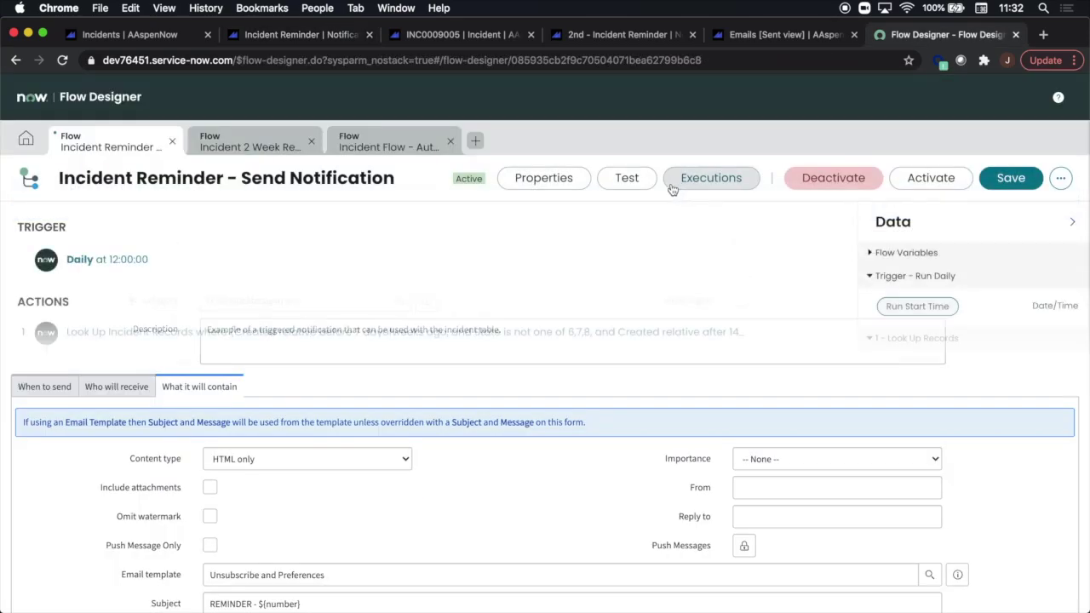
{"action": "left_click", "coordinate": [625, 178]}
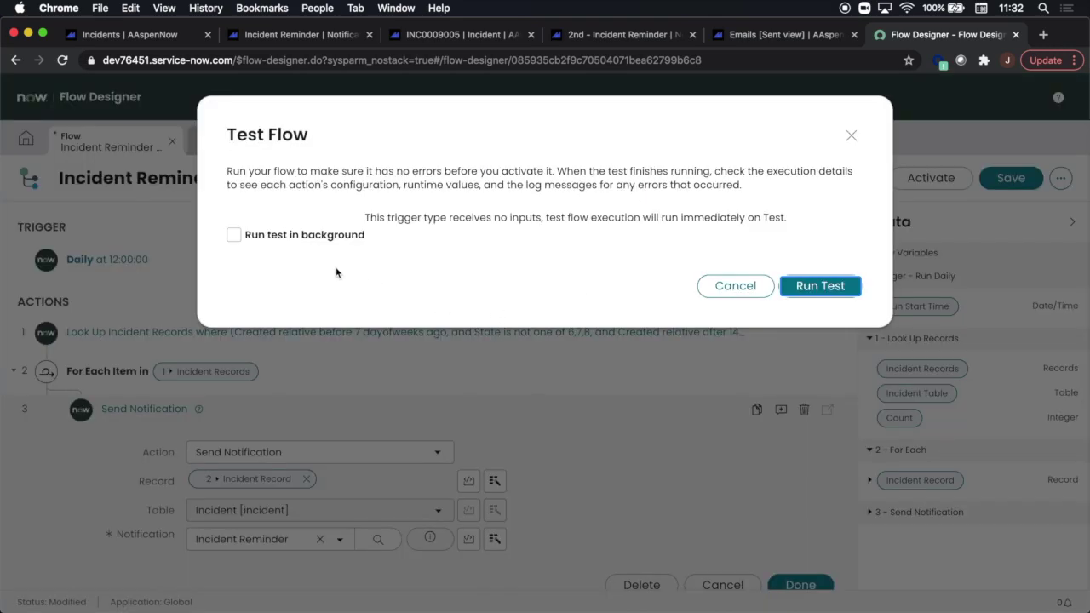
Run a foreground test of the Incident Reminder flow and view its execution details
{"action": "left_click", "coordinate": [234, 238]}
{"action": "left_click", "coordinate": [236, 239]}
{"action": "left_click", "coordinate": [819, 285]}
{"action": "left_click", "coordinate": [603, 258]}
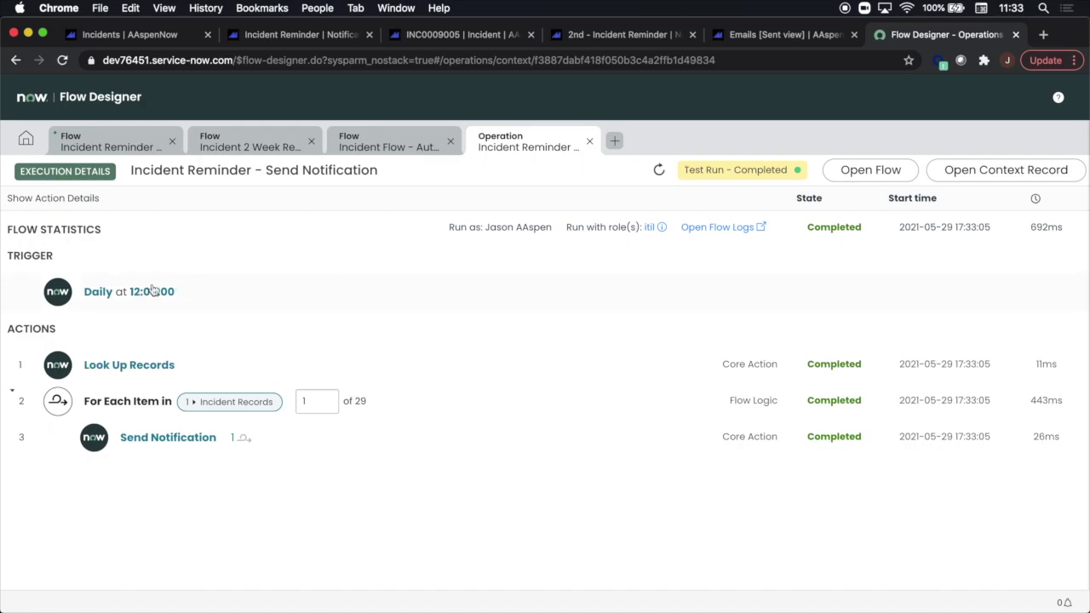
Inspect the execution details for the sent notification and the 29 looked-up incident records
{"action": "left_click", "coordinate": [138, 438]}
{"action": "scroll", "coordinate": [138, 443], "scroll_direction": "down", "scroll_amount": 2}
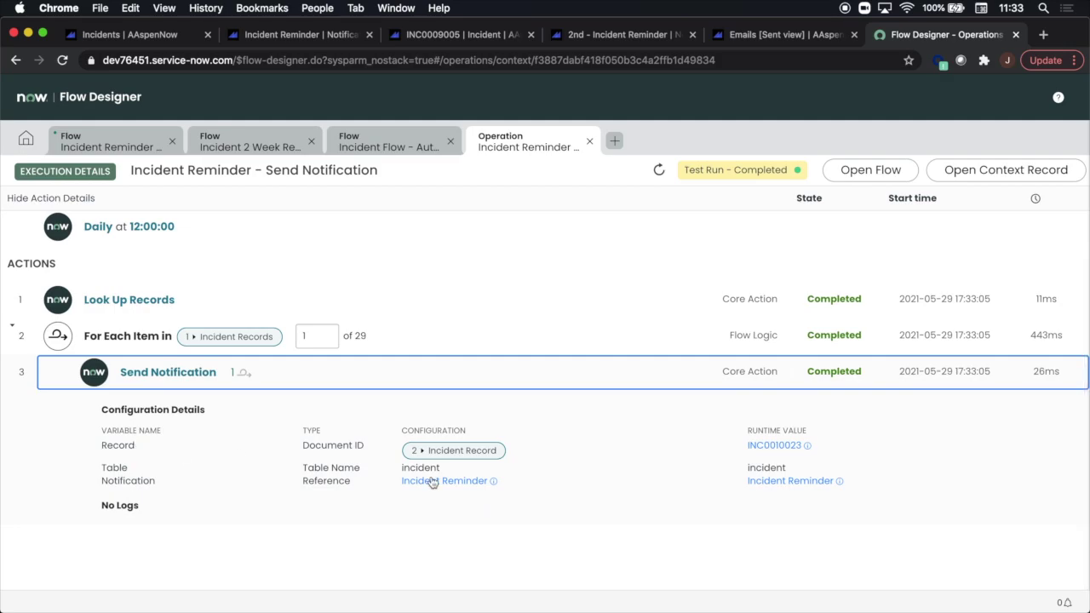
{"action": "left_click", "coordinate": [120, 301]}
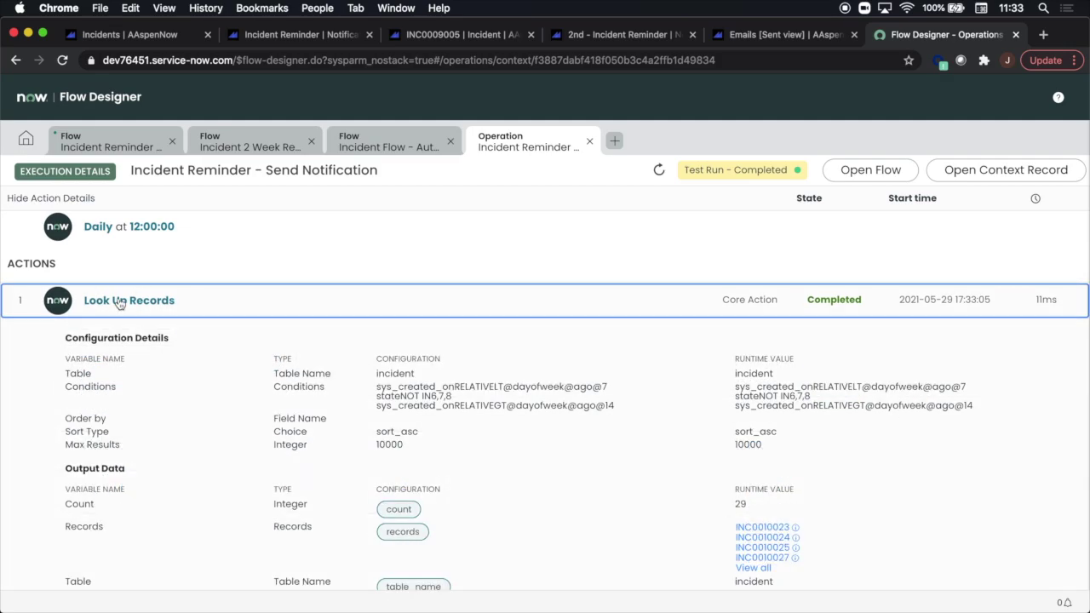
{"action": "scroll", "coordinate": [700, 436], "scroll_direction": "down", "scroll_amount": 3}
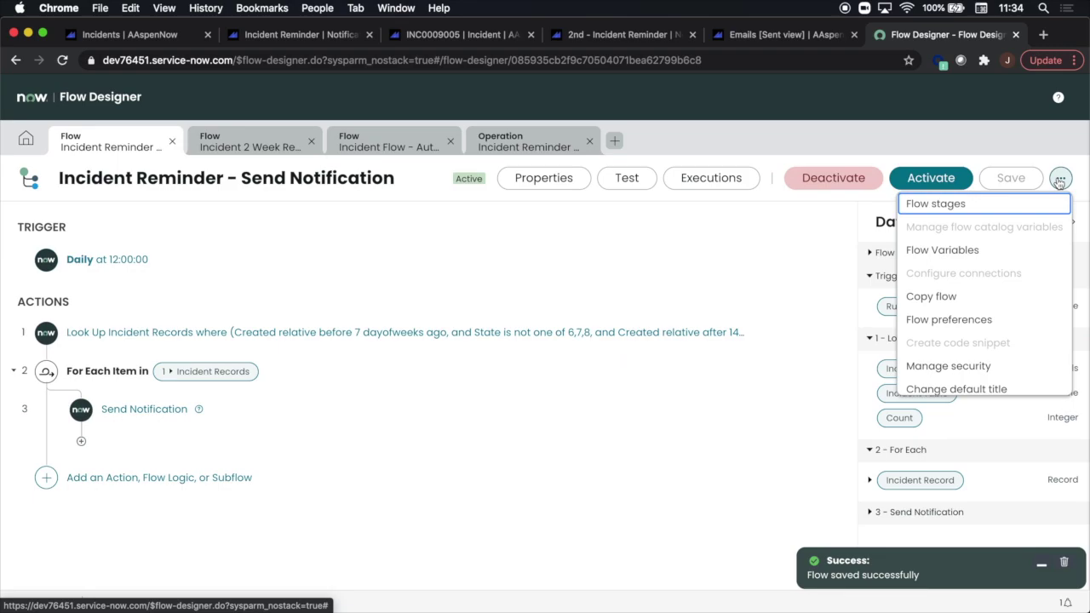
Start copying the flow under Global, then show the 2 Week Reminder lookup's 14–21 day conditions
{"action": "left_click", "coordinate": [947, 296]}
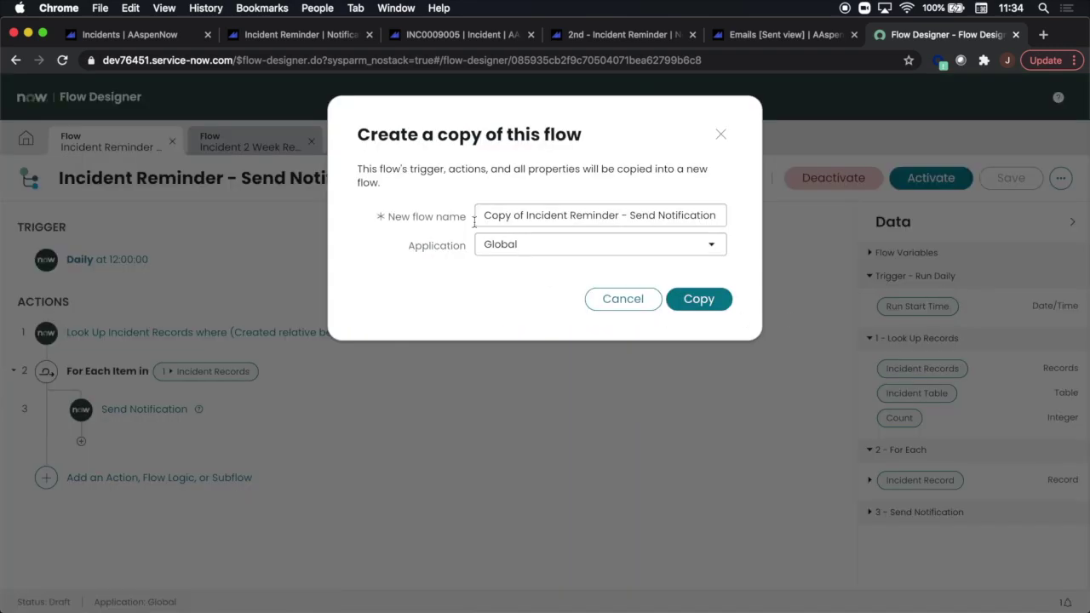
{"action": "left_click", "coordinate": [545, 246]}
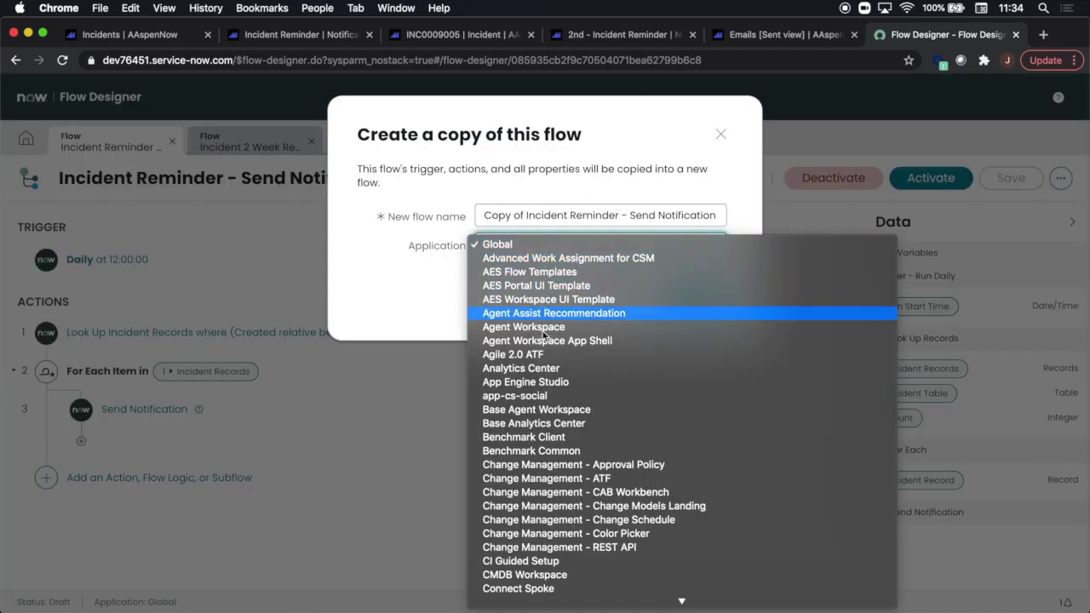
{"action": "left_click", "coordinate": [377, 277]}
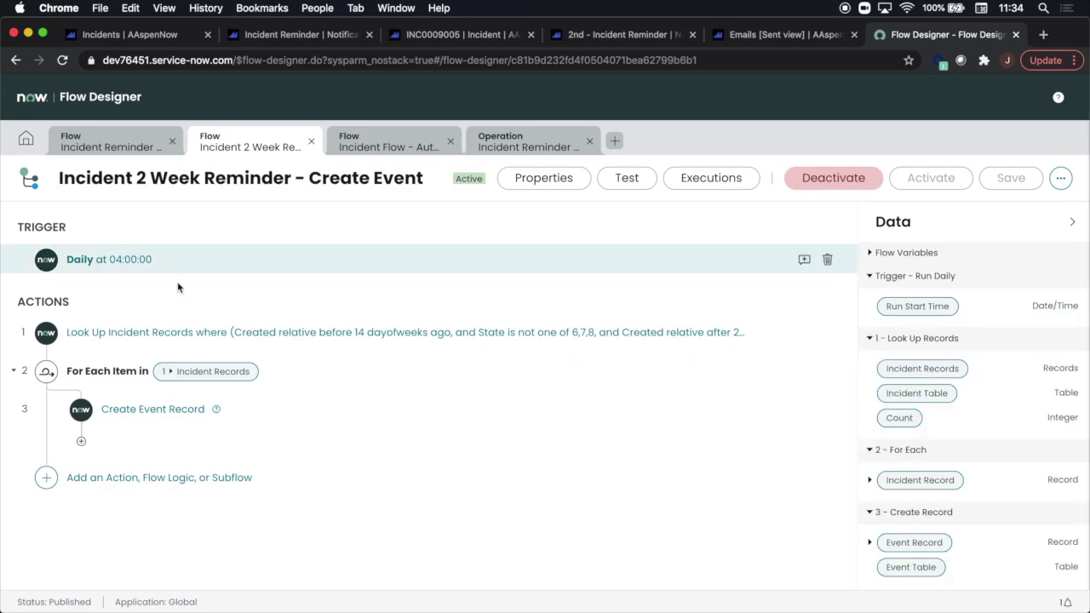
{"action": "left_click", "coordinate": [272, 334]}
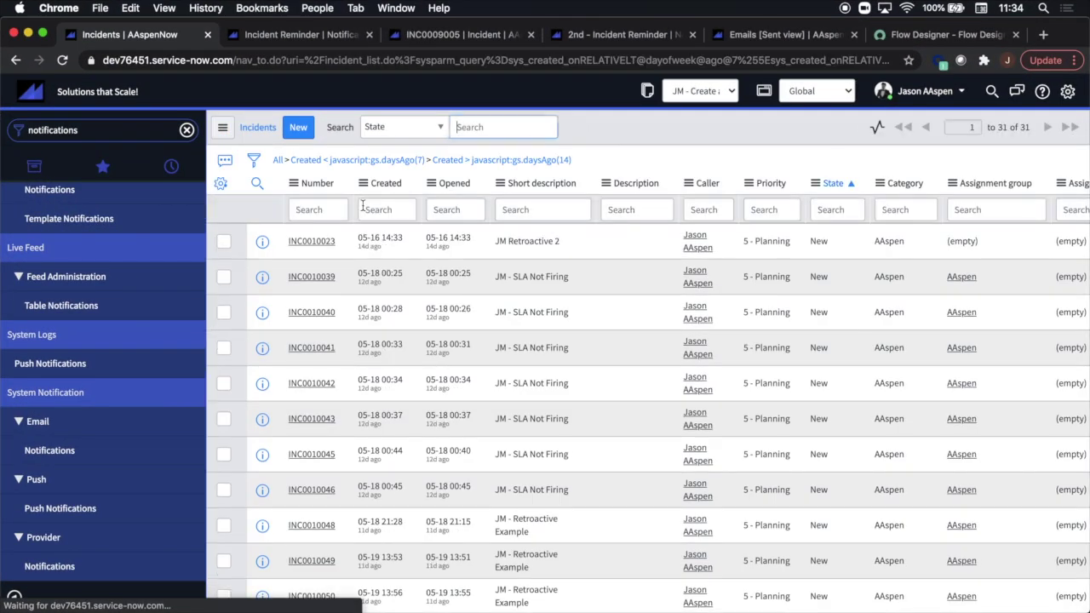
Apply the 14 - 21 days filter to the incident list and show its conditions
{"action": "left_click", "coordinate": [223, 129]}
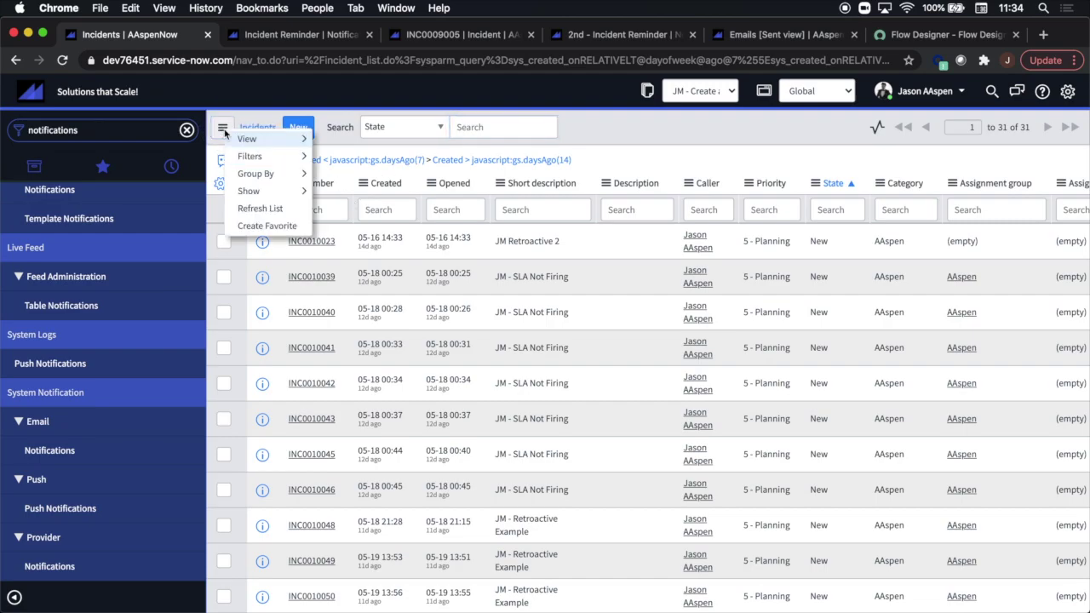
{"action": "mouse_move", "coordinate": [255, 153]}
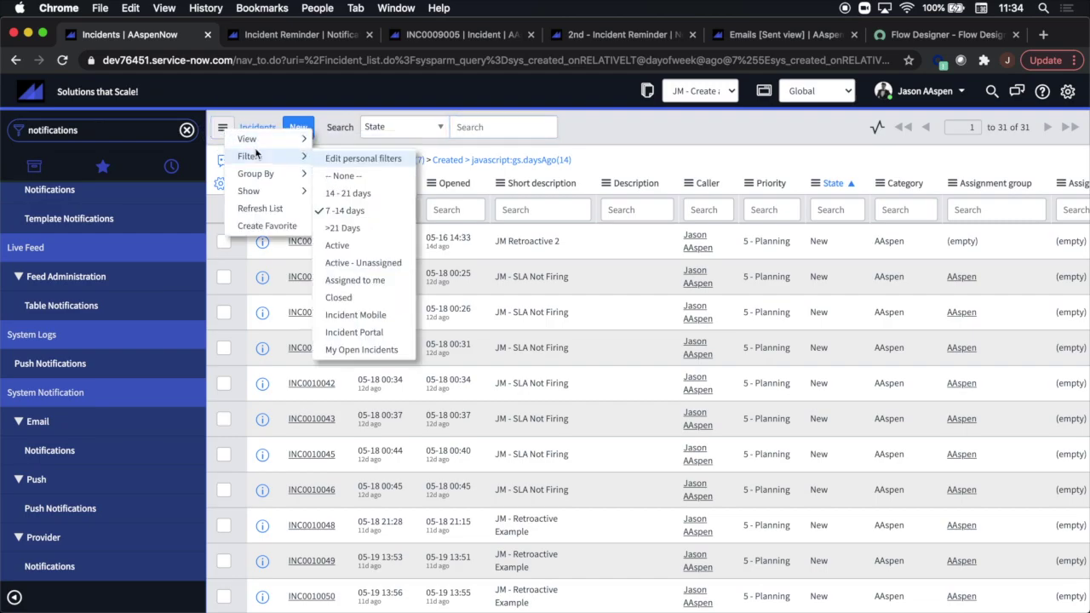
{"action": "left_click", "coordinate": [348, 192]}
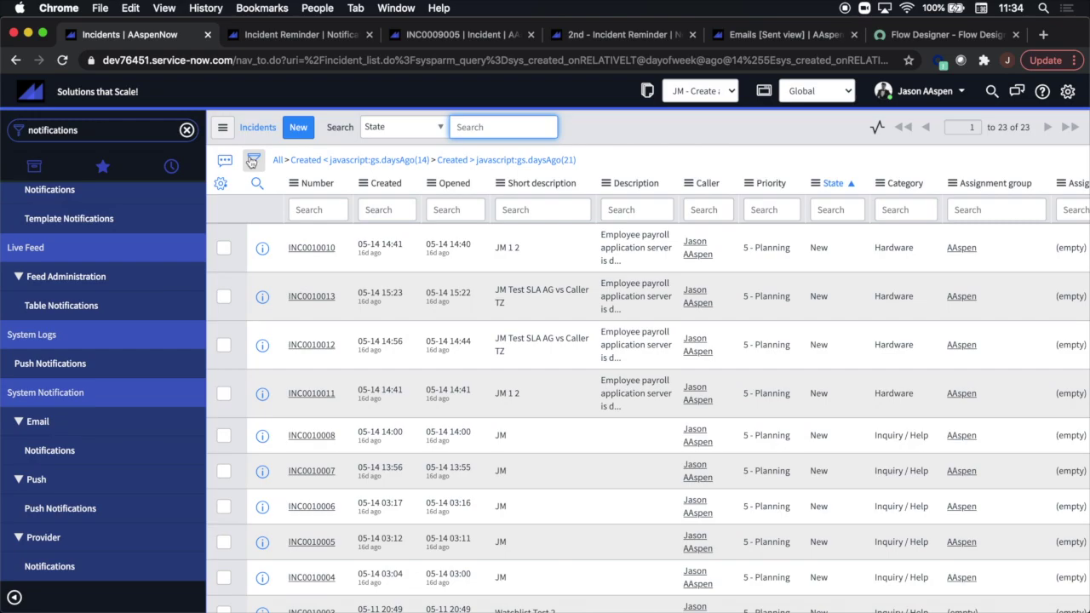
{"action": "left_click", "coordinate": [253, 160]}
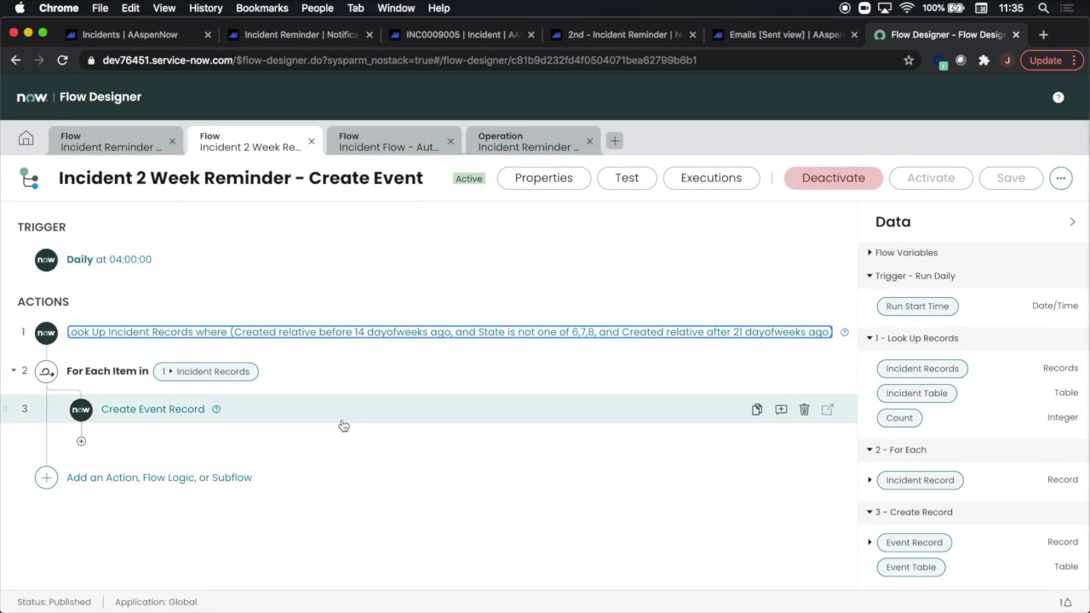
{"action": "left_click", "coordinate": [145, 409]}
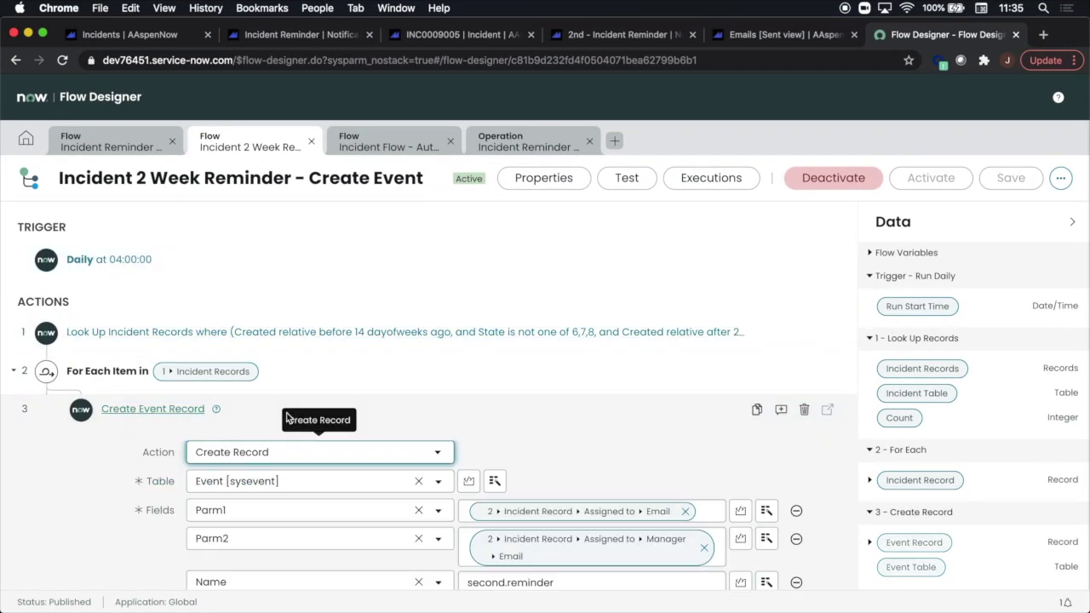
{"action": "scroll", "coordinate": [571, 470], "scroll_direction": "down", "scroll_amount": 5}
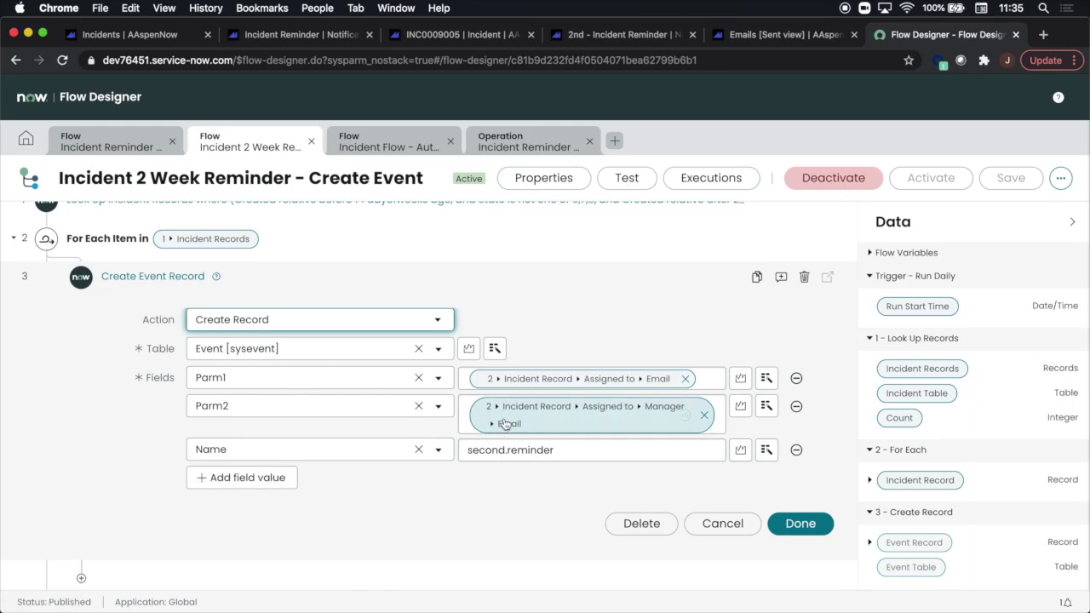
{"action": "left_click", "coordinate": [71, 395]}
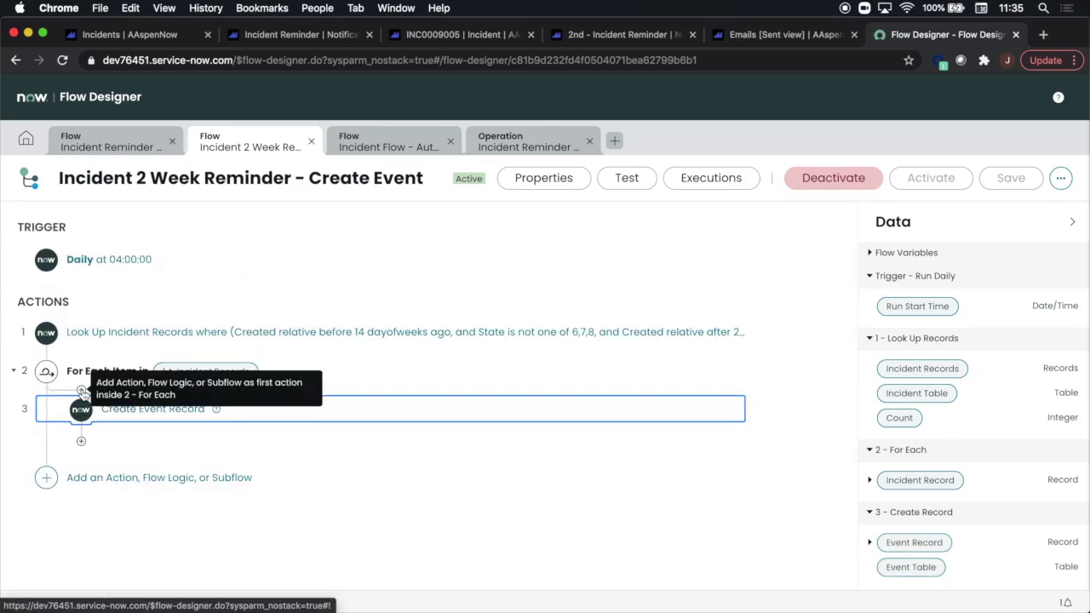
{"action": "left_click", "coordinate": [82, 392]}
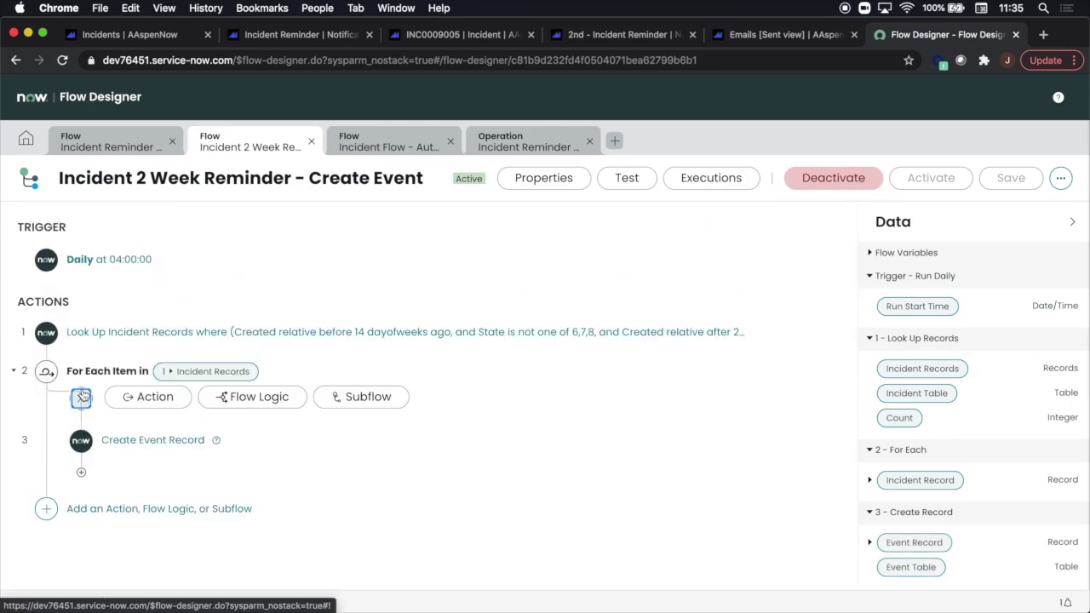
Add a Create Record action inside the loop on the Event [sysevent] table
{"action": "left_click", "coordinate": [149, 399]}
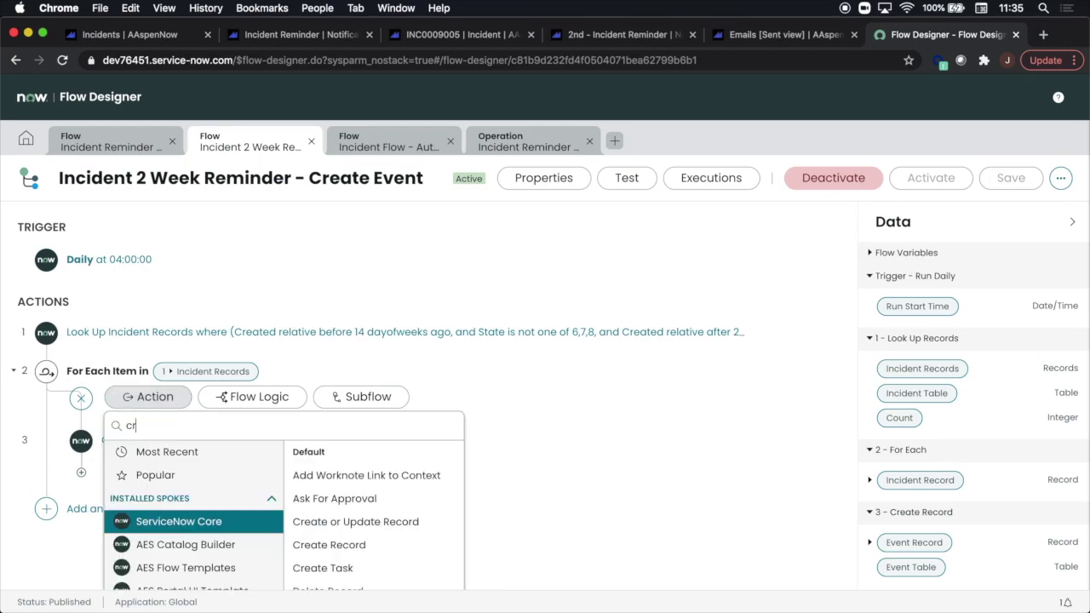
{"action": "type", "text": "create re"}
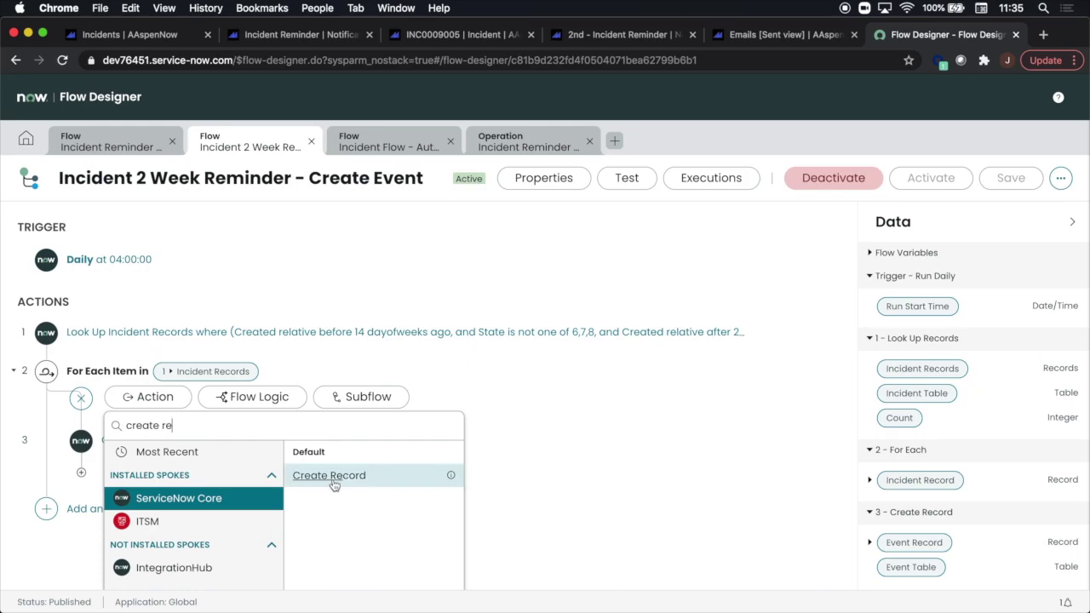
{"action": "left_click", "coordinate": [333, 479]}
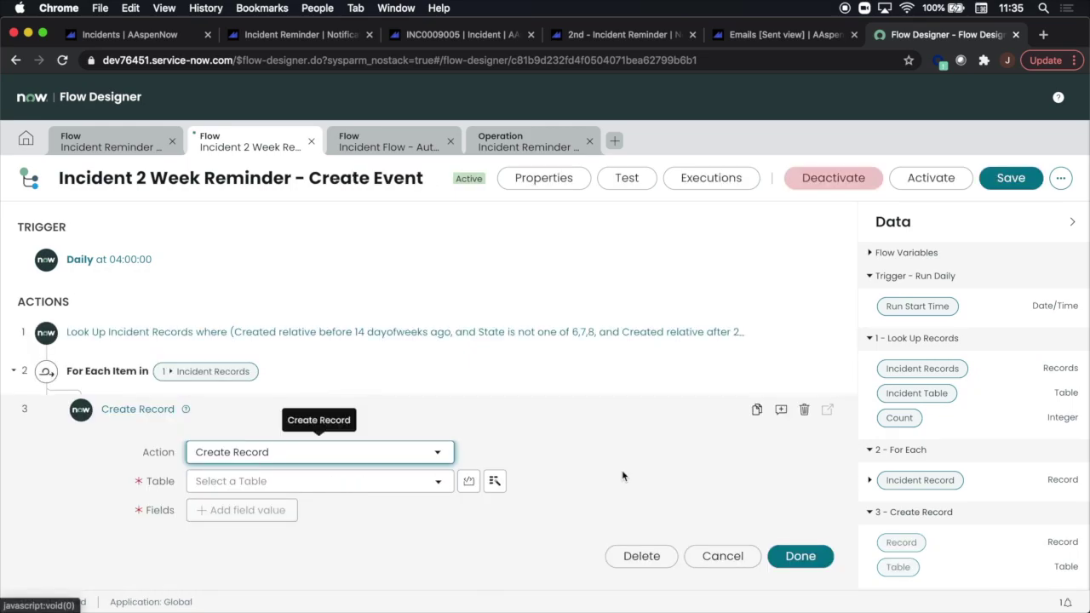
{"action": "scroll", "coordinate": [623, 476], "scroll_direction": "down", "scroll_amount": 3}
{"action": "left_click", "coordinate": [304, 361]}
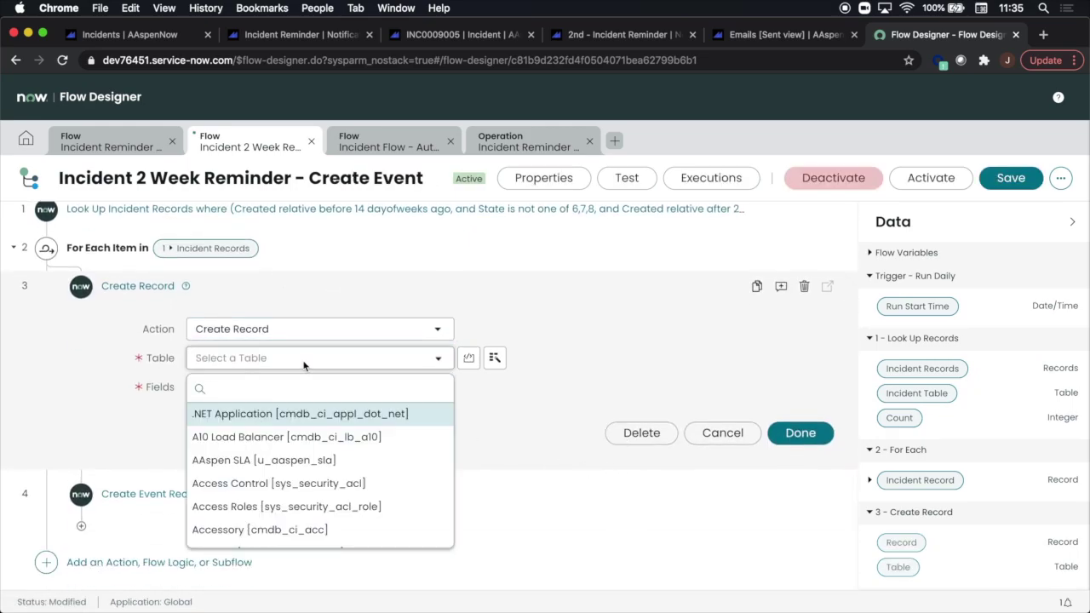
{"action": "type", "text": "sysevent"}
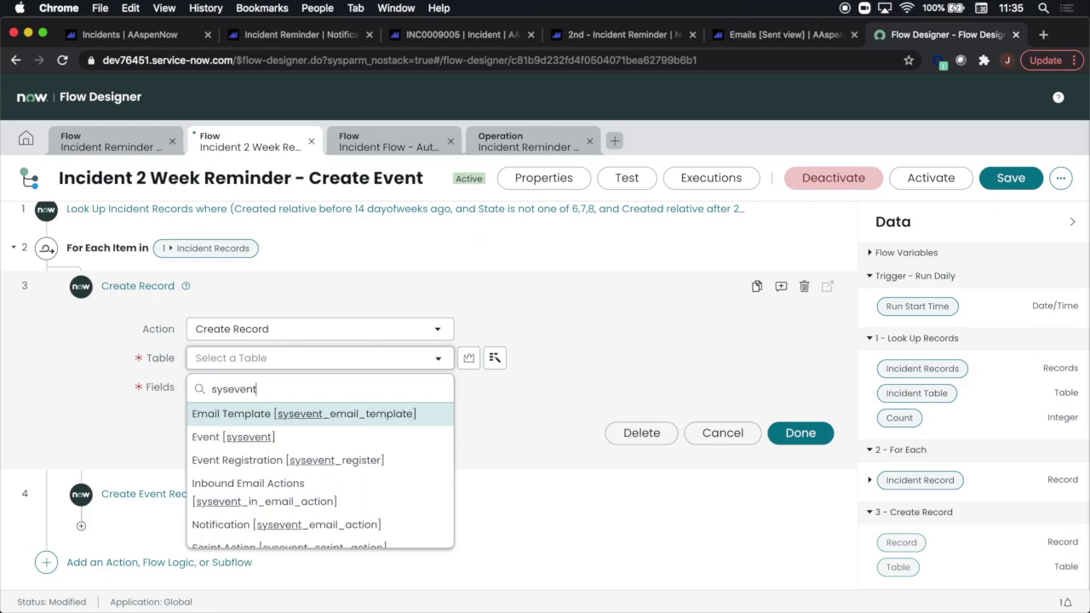
{"action": "key", "text": "Down"}
{"action": "key", "text": "Return"}
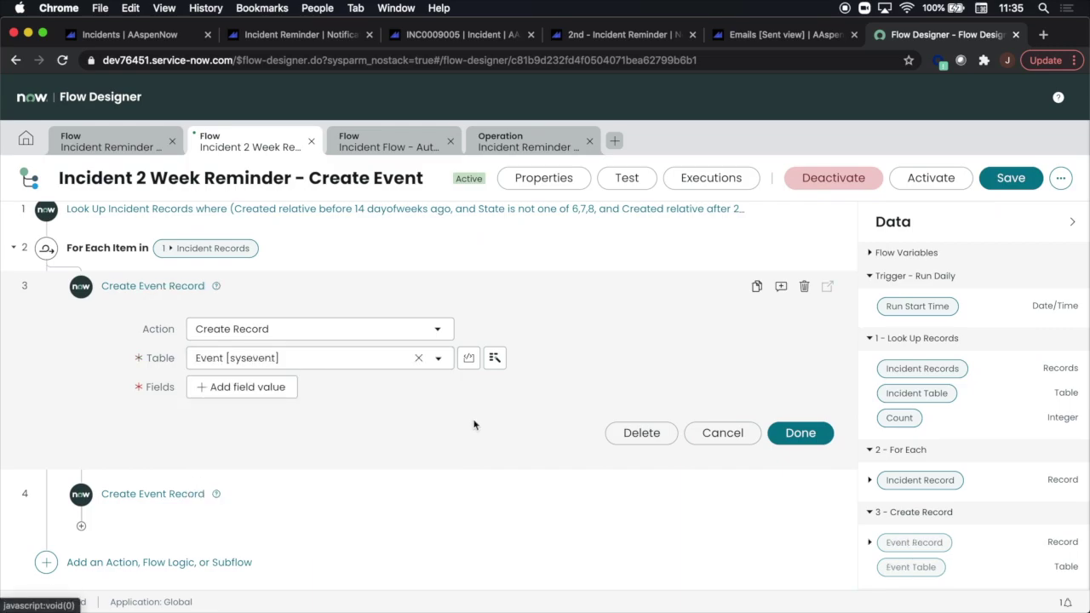
Give the event record a Name field value of second.reminder
{"action": "left_click", "coordinate": [253, 379]}
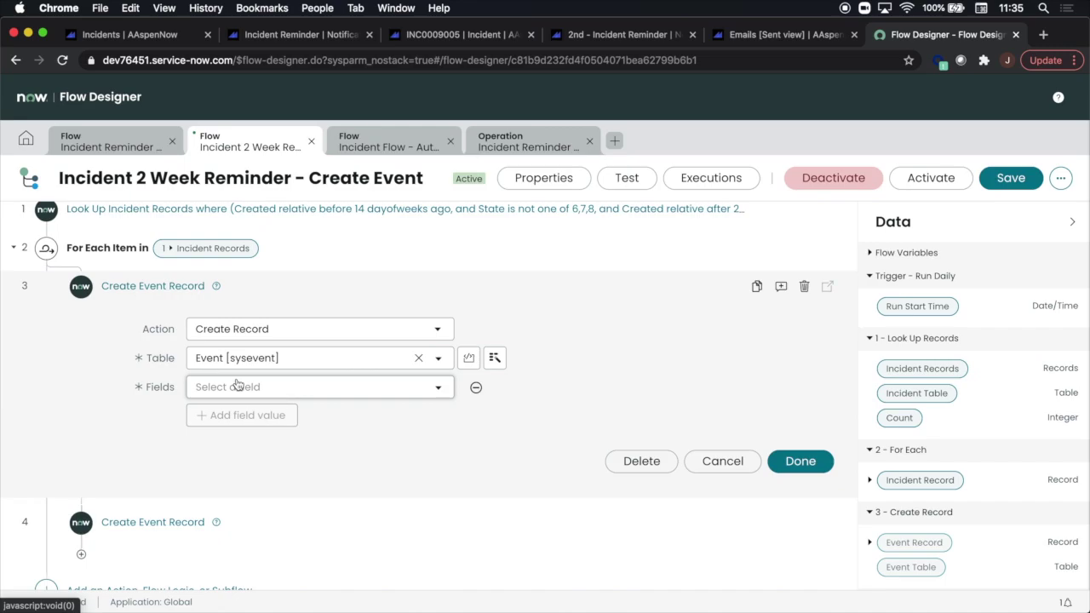
{"action": "left_click", "coordinate": [269, 387]}
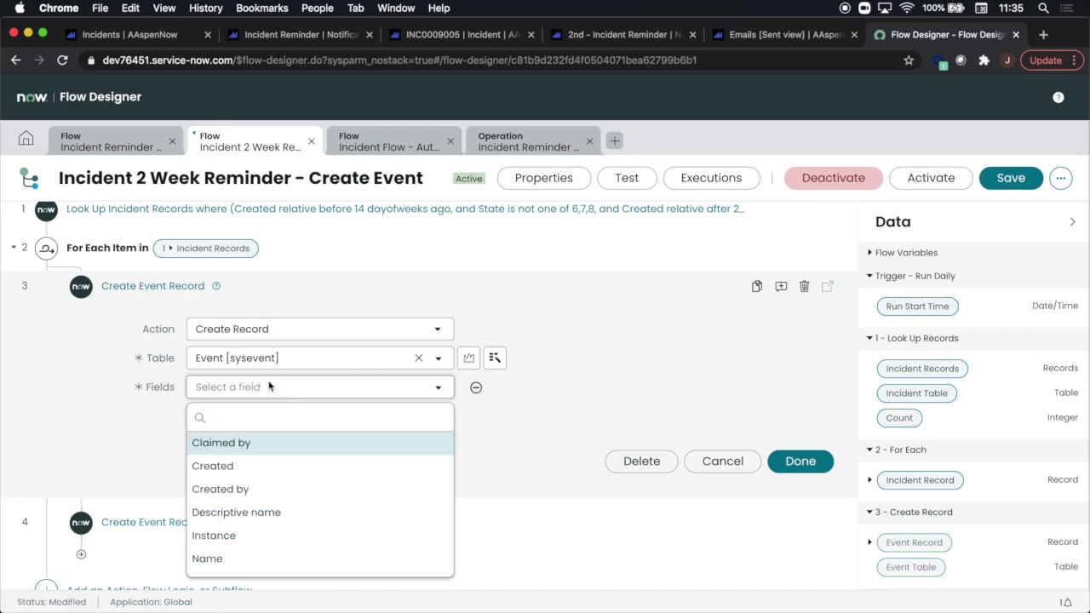
{"action": "type", "text": "name"}
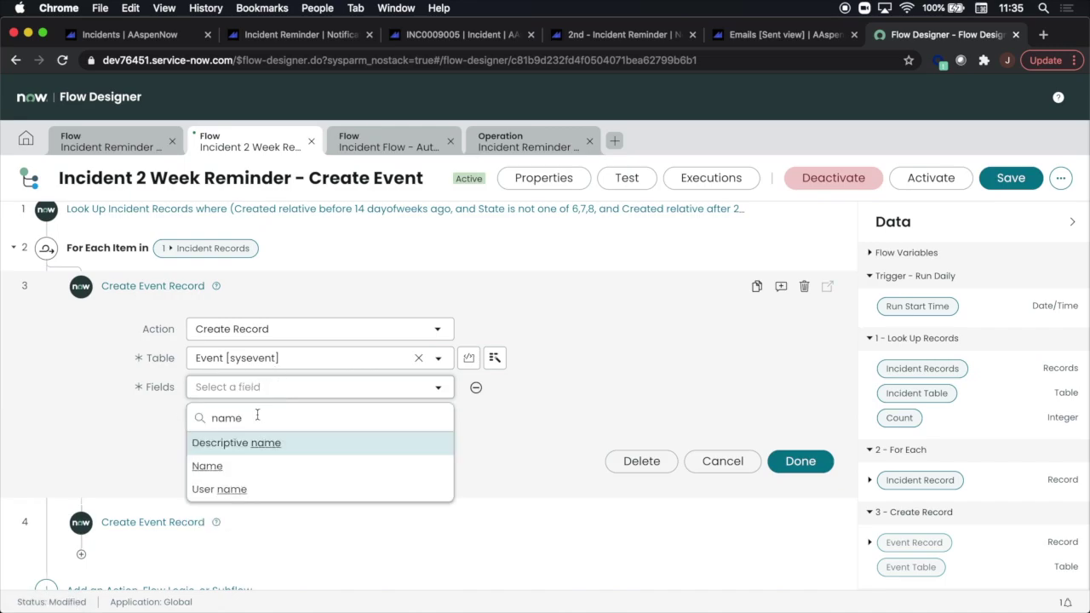
{"action": "left_click", "coordinate": [241, 471]}
{"action": "left_click", "coordinate": [580, 390]}
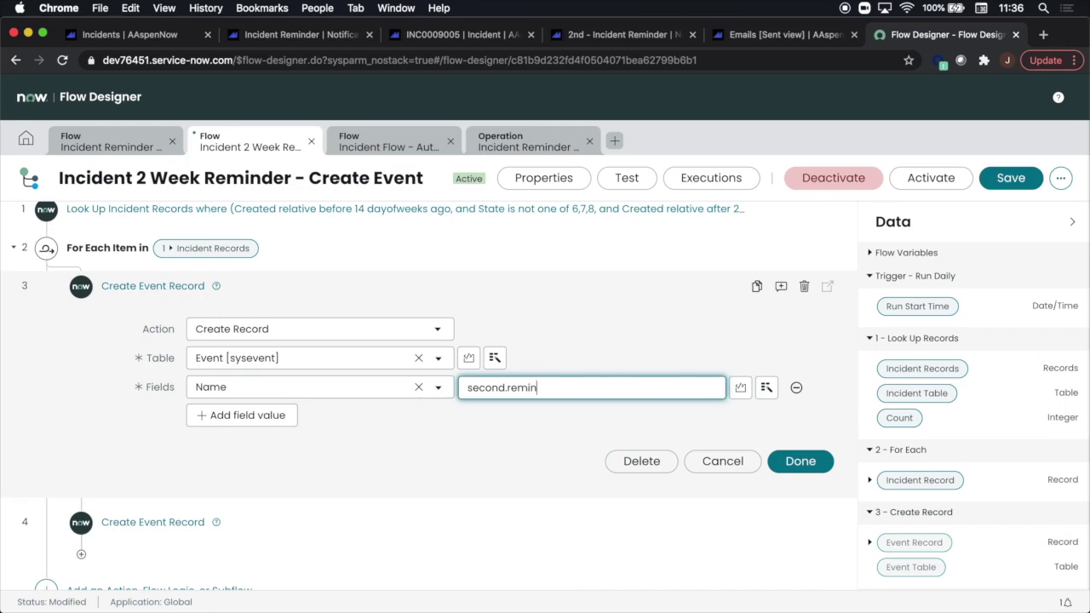
{"action": "left_click", "coordinate": [209, 414]}
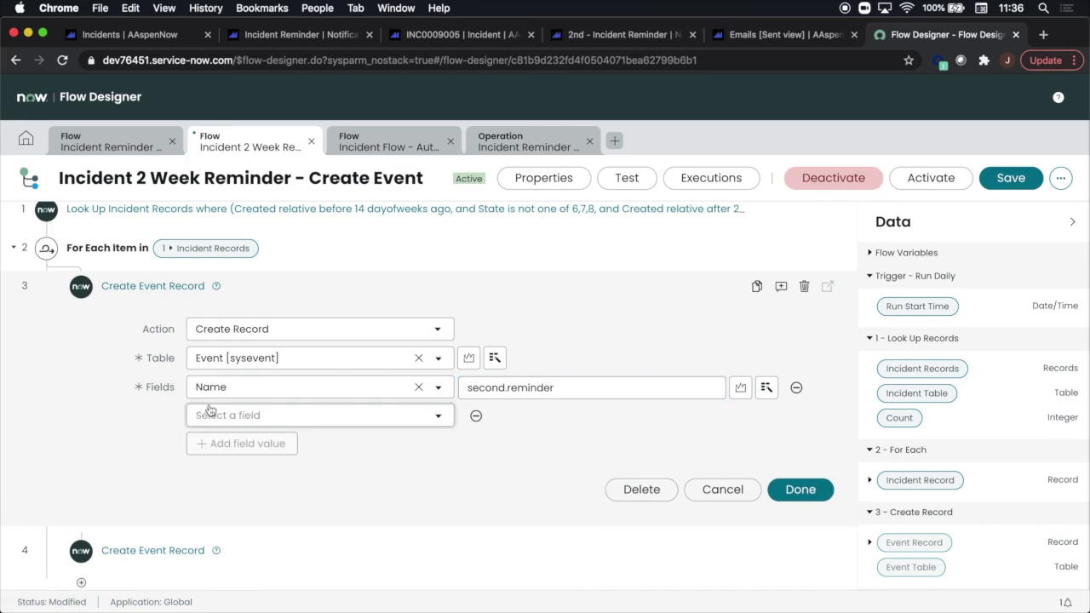
Add a Parm1 field and fill it with the Assigned to > Email data pill
{"action": "scroll", "coordinate": [937, 383], "scroll_direction": "down", "scroll_amount": 2}
{"action": "left_click", "coordinate": [869, 402]}
{"action": "scroll", "coordinate": [1004, 442], "scroll_direction": "down", "scroll_amount": 5}
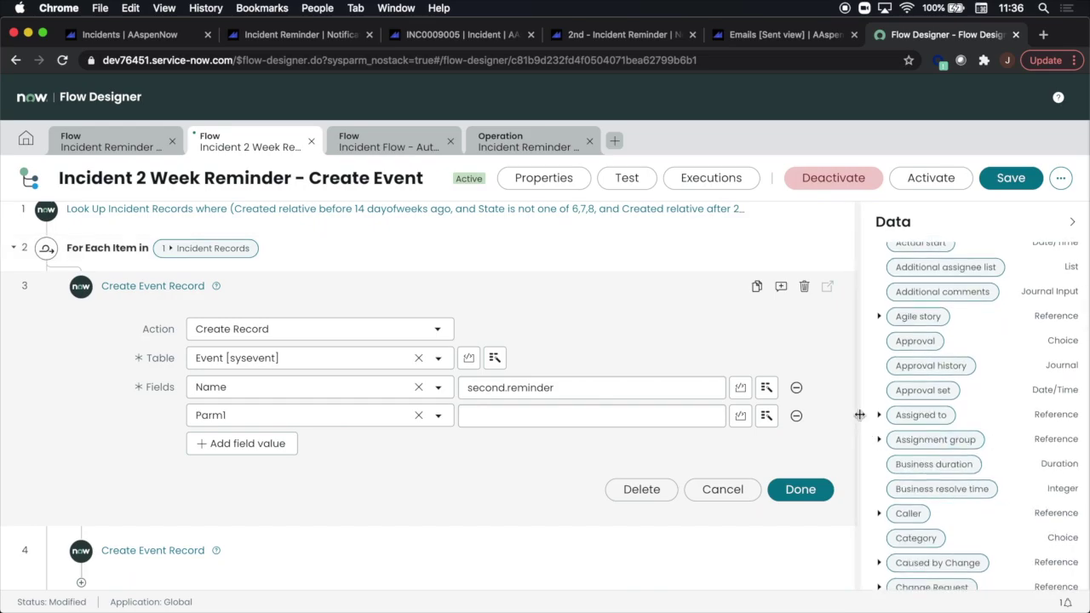
{"action": "scroll", "coordinate": [869, 350], "scroll_direction": "down", "scroll_amount": 1}
{"action": "left_click", "coordinate": [880, 361]}
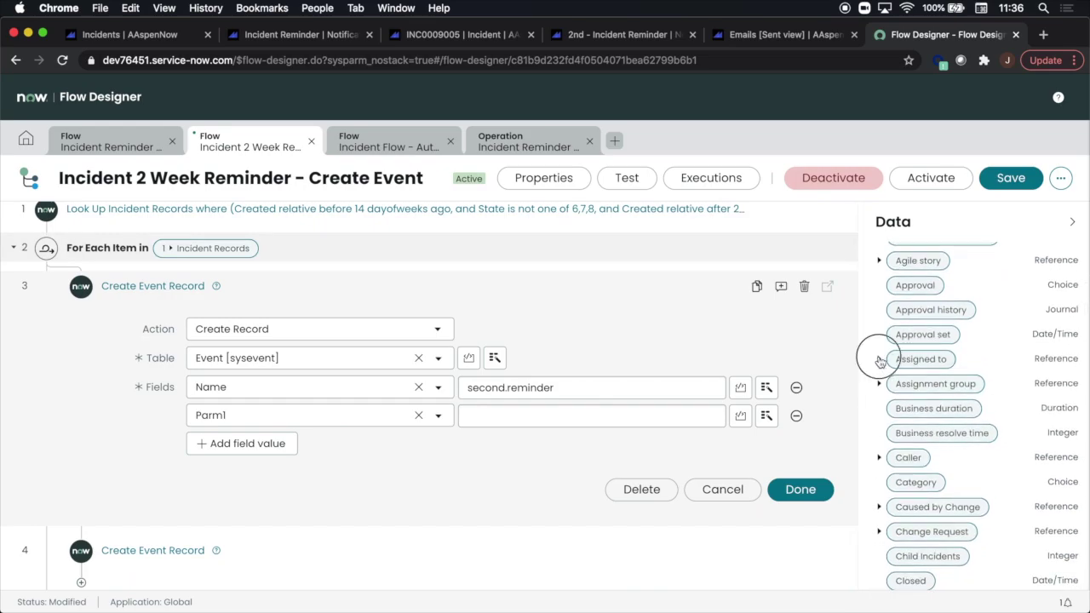
{"action": "scroll", "coordinate": [998, 391], "scroll_direction": "down", "scroll_amount": 6}
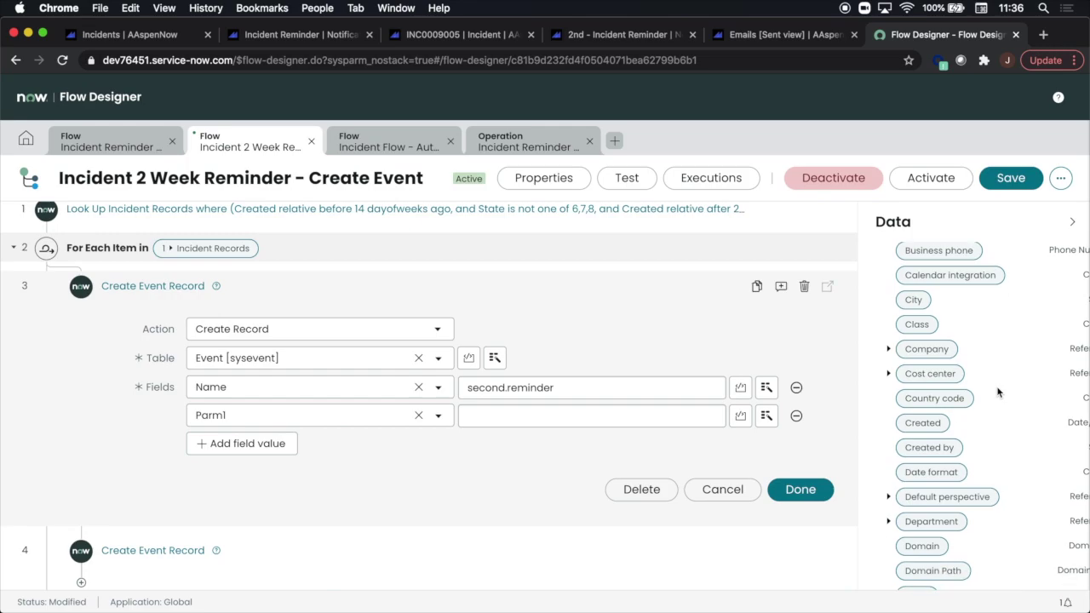
{"action": "scroll", "coordinate": [998, 391], "scroll_direction": "down", "scroll_amount": 2}
{"action": "left_click_drag", "start_coordinate": [916, 387], "coordinate": [623, 411]}
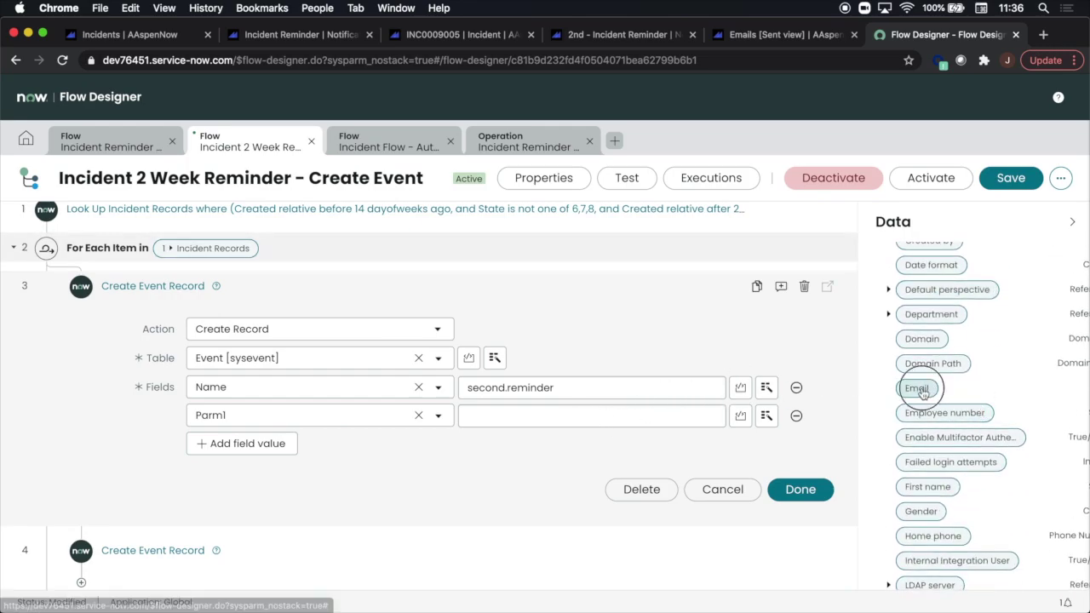
{"action": "left_click_drag", "start_coordinate": [916, 388], "coordinate": [634, 420]}
Add Parm2 with the Assigned to > Manager > Email pill, then delete the duplicate event step
{"action": "left_click", "coordinate": [209, 444]}
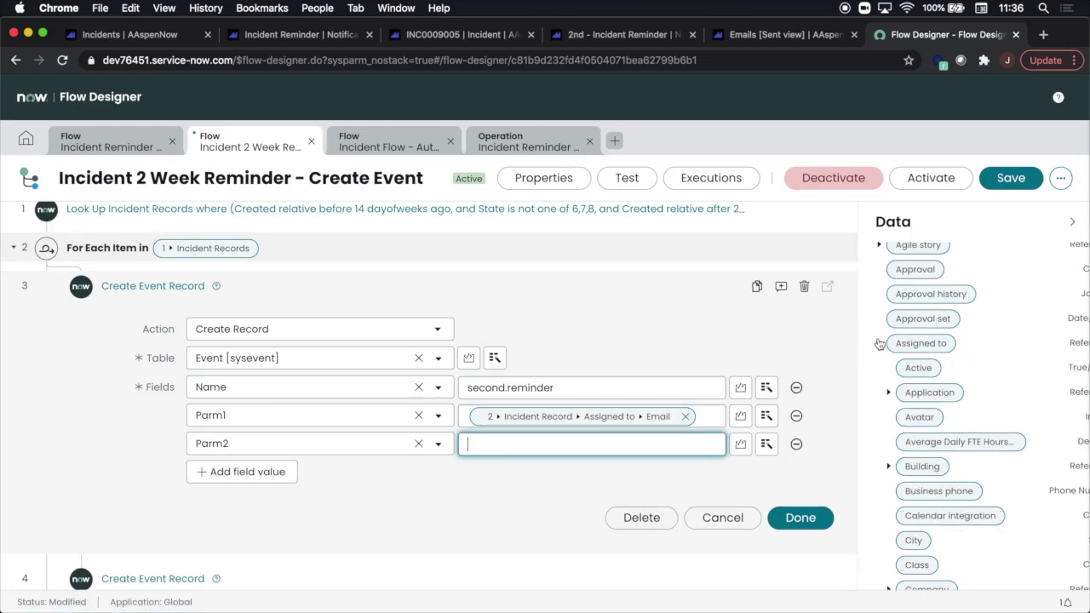
{"action": "scroll", "coordinate": [1009, 377], "scroll_direction": "down", "scroll_amount": 10}
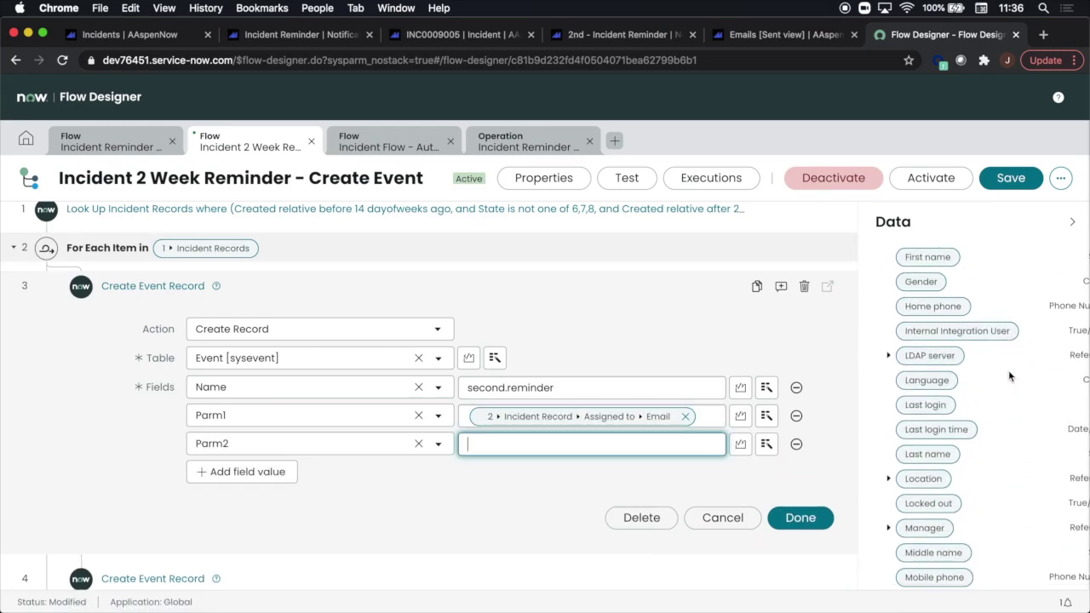
{"action": "scroll", "coordinate": [1009, 376], "scroll_direction": "down", "scroll_amount": 2}
{"action": "scroll", "coordinate": [1009, 377], "scroll_direction": "down", "scroll_amount": 1}
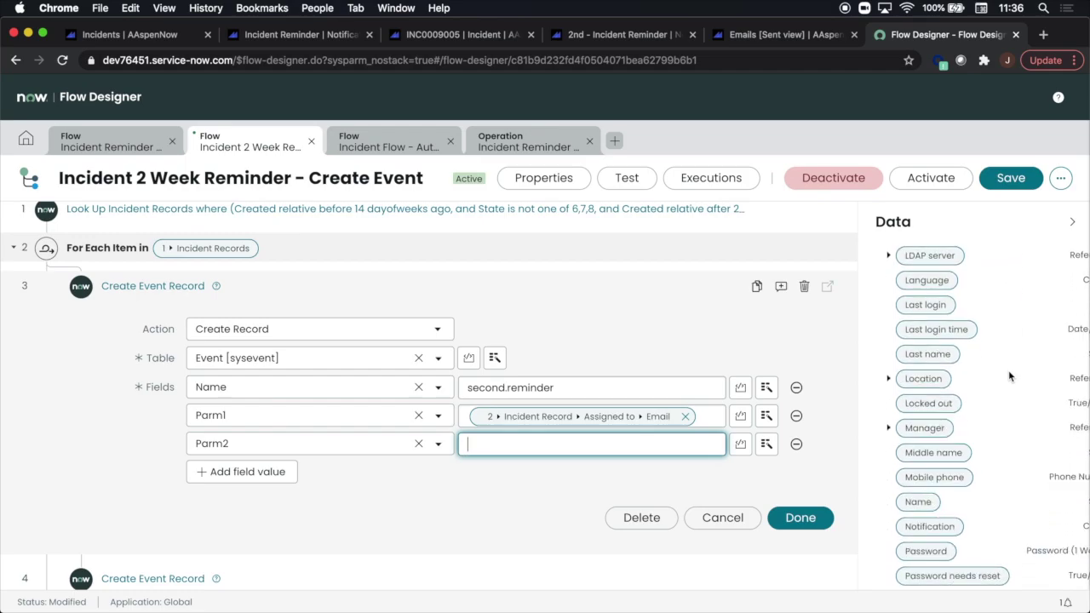
{"action": "left_click", "coordinate": [888, 429]}
{"action": "scroll", "coordinate": [888, 433], "scroll_direction": "down", "scroll_amount": 4}
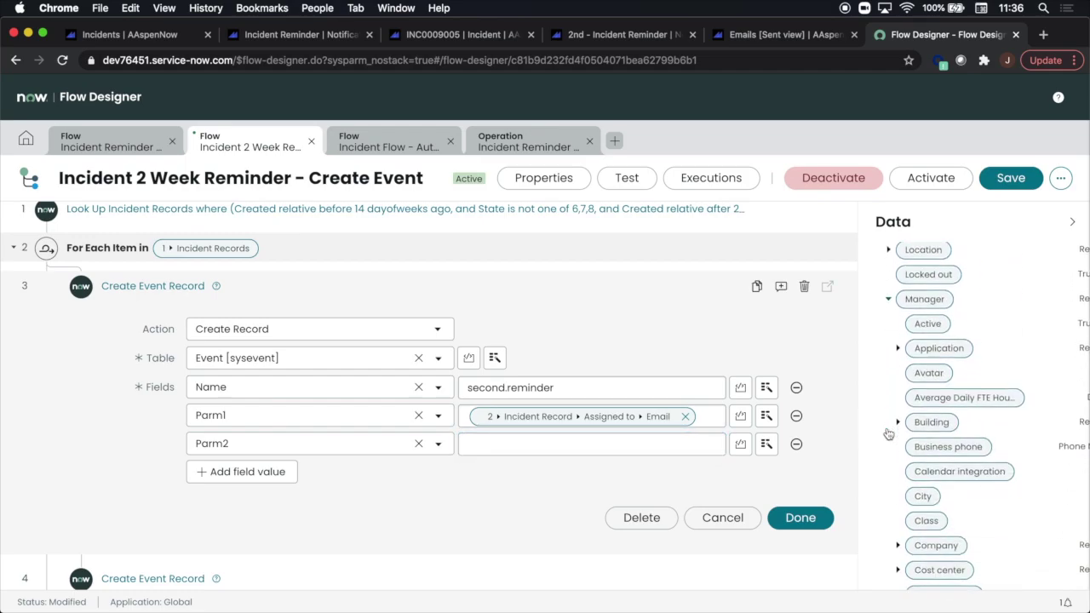
{"action": "scroll", "coordinate": [891, 442], "scroll_direction": "down", "scroll_amount": 10}
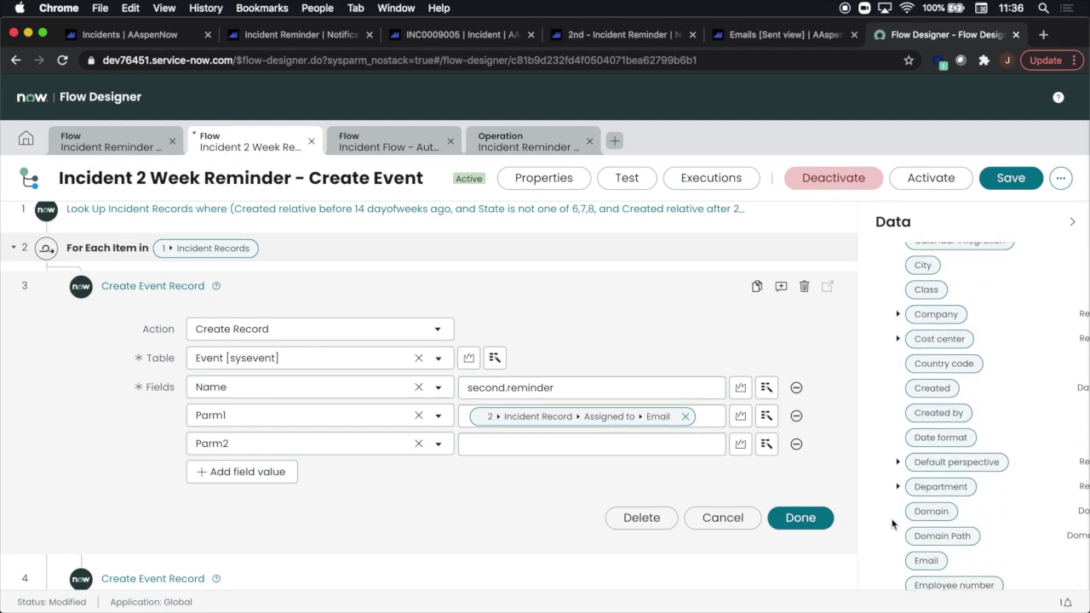
{"action": "left_click_drag", "start_coordinate": [914, 449], "coordinate": [554, 451]}
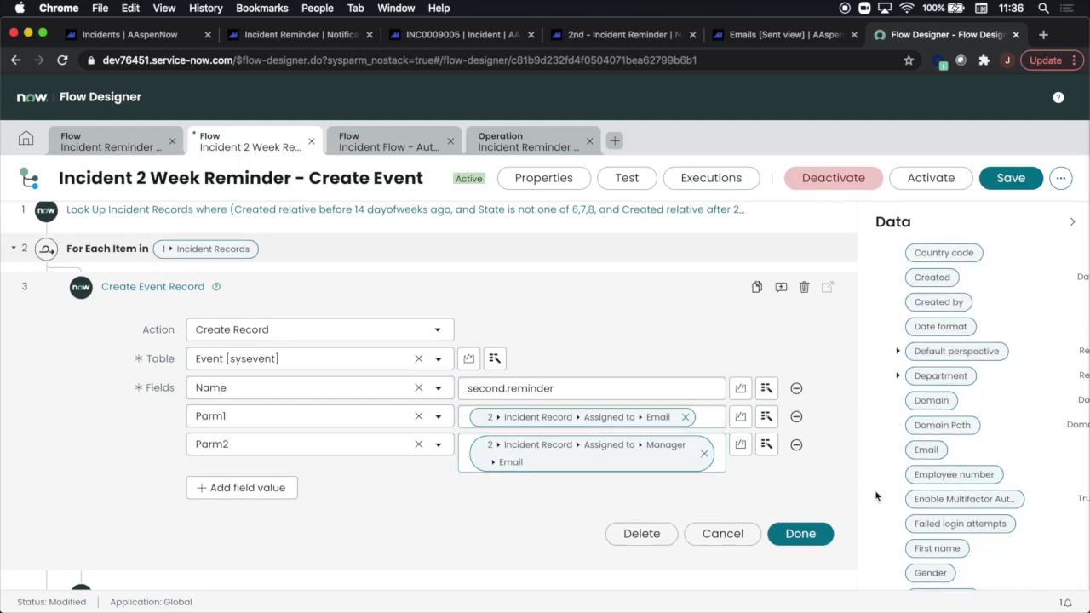
{"action": "scroll", "coordinate": [836, 441], "scroll_direction": "down", "scroll_amount": 4}
{"action": "scroll", "coordinate": [834, 440], "scroll_direction": "up", "scroll_amount": 2}
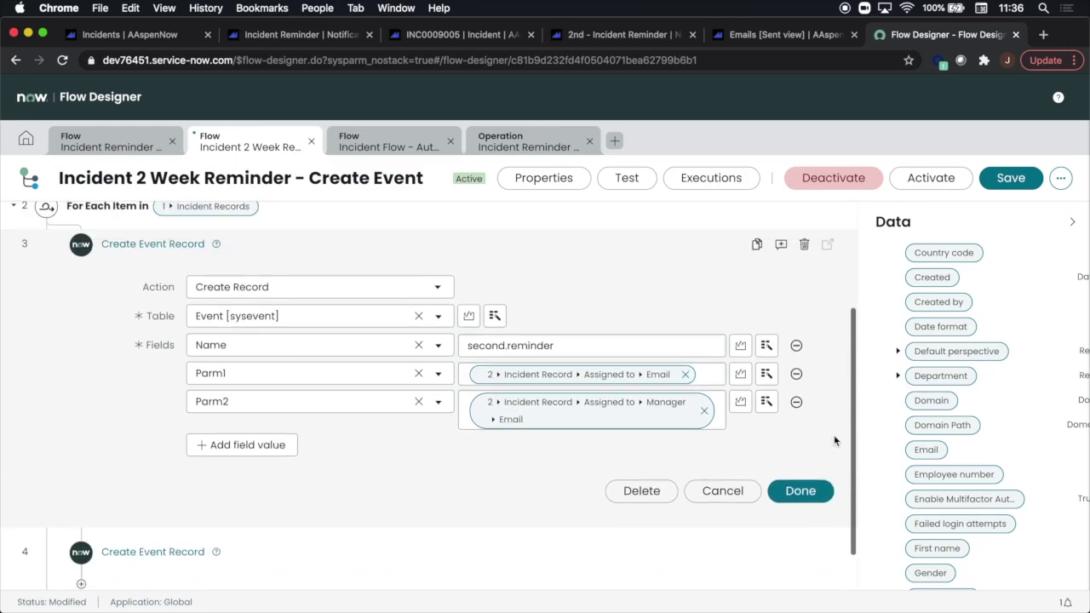
{"action": "left_click", "coordinate": [804, 245]}
Confirm the step deletion, run the 2 Week Reminder flow test, and view its execution details
{"action": "left_click", "coordinate": [665, 281]}
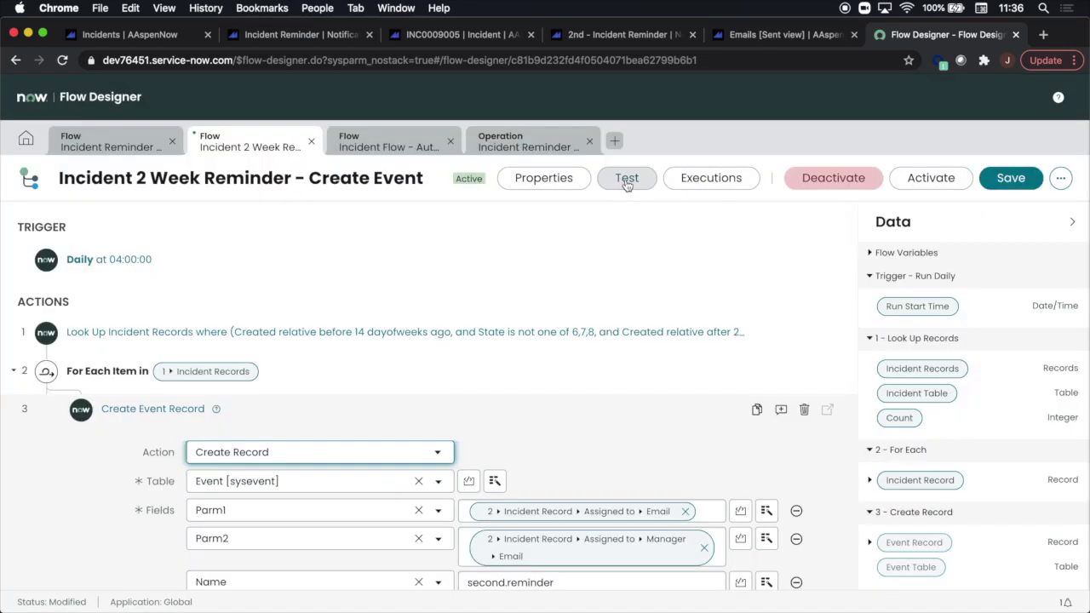
{"action": "left_click", "coordinate": [628, 178]}
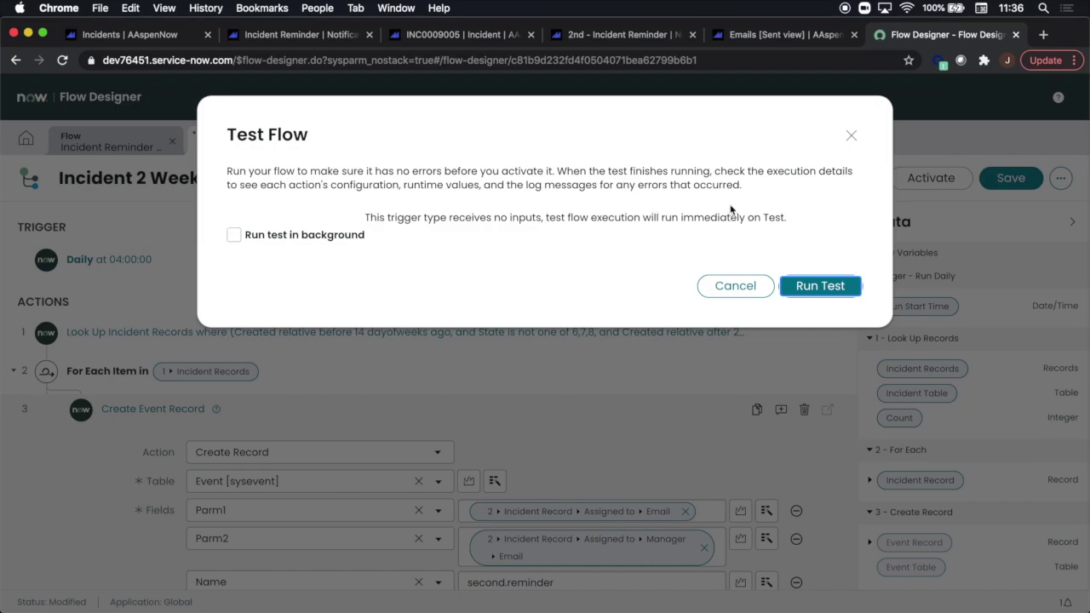
{"action": "left_click", "coordinate": [835, 287]}
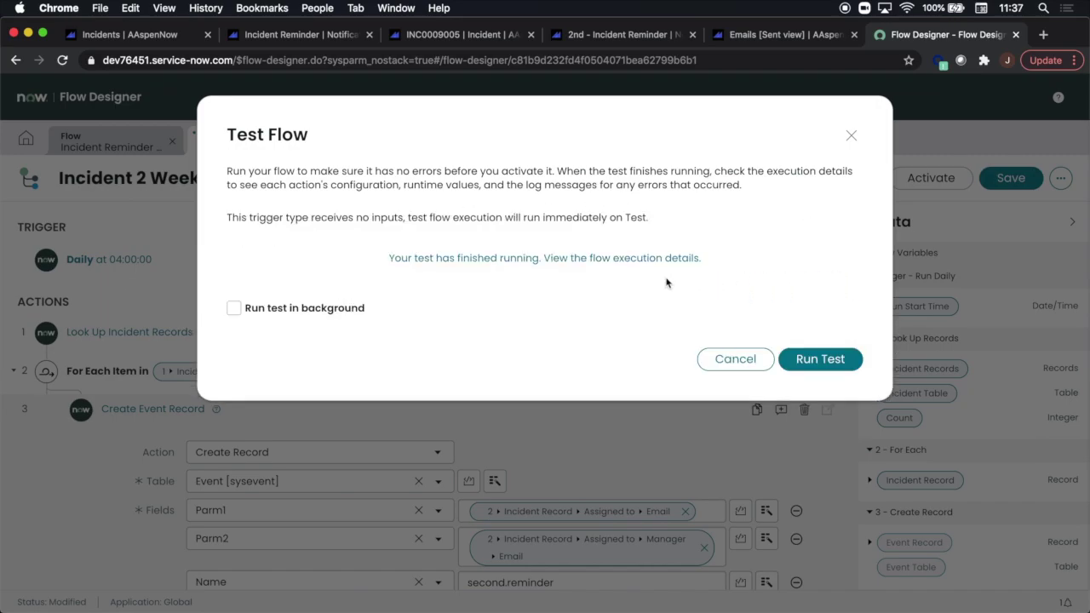
{"action": "left_click", "coordinate": [626, 261]}
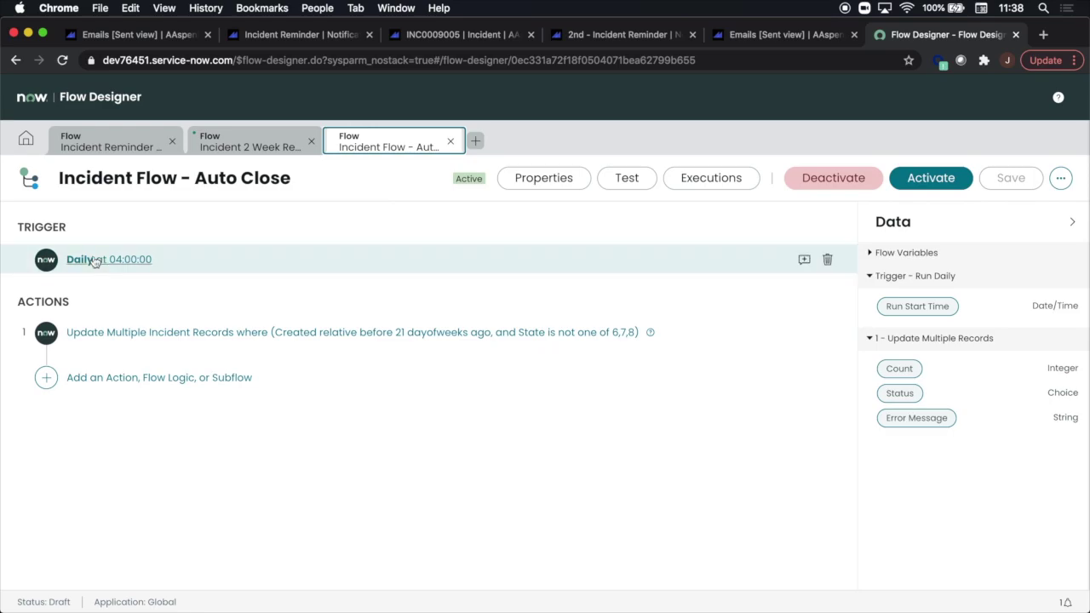
{"action": "left_click", "coordinate": [176, 331]}
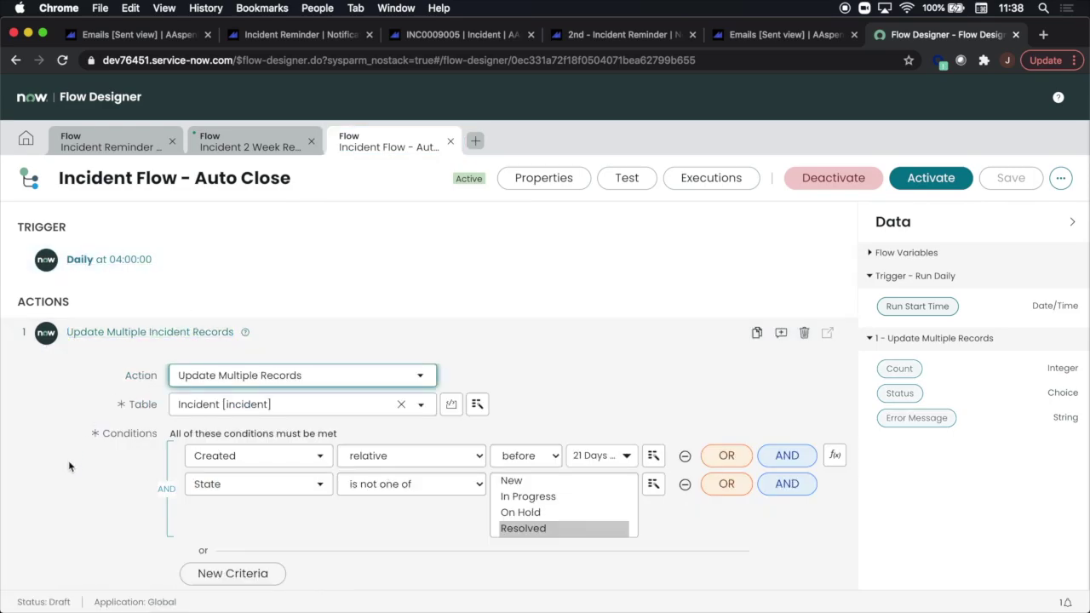
{"action": "scroll", "coordinate": [70, 466], "scroll_direction": "down", "scroll_amount": 3}
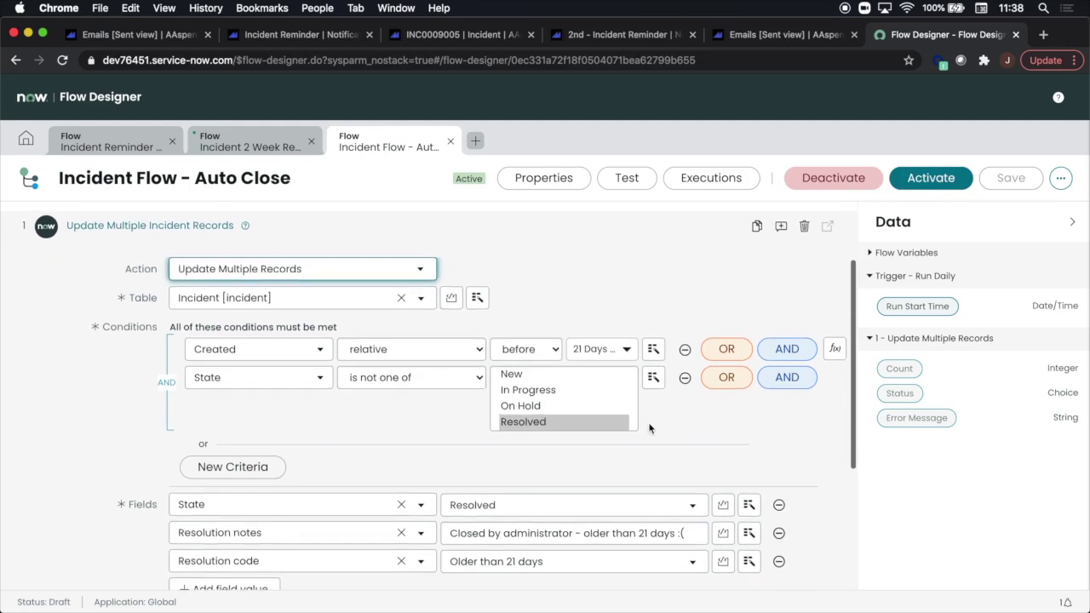
{"action": "scroll", "coordinate": [613, 402], "scroll_direction": "down", "scroll_amount": 1}
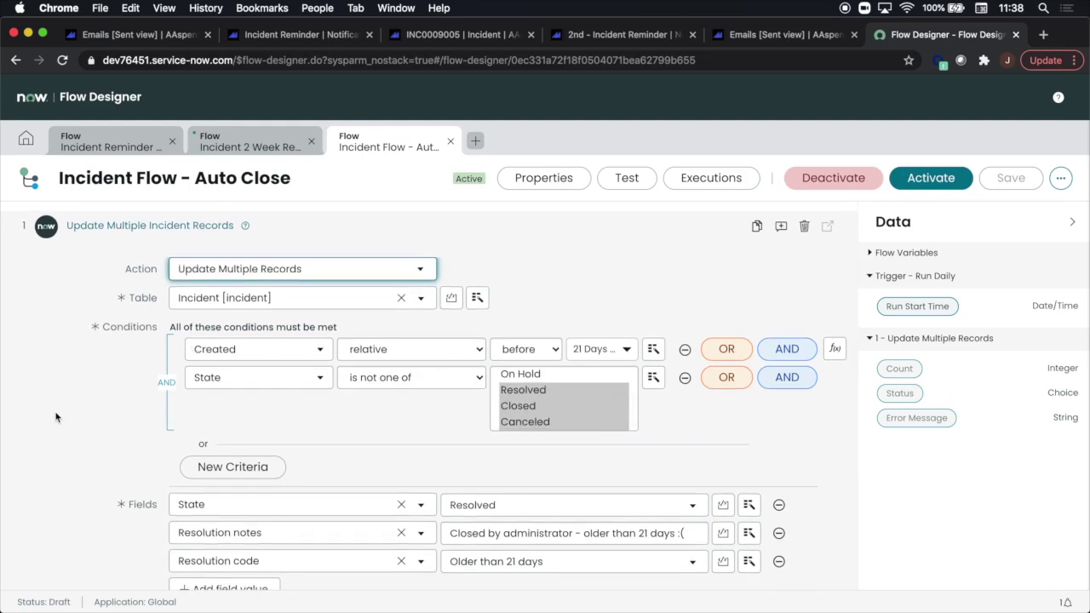
{"action": "scroll", "coordinate": [71, 466], "scroll_direction": "down", "scroll_amount": 3}
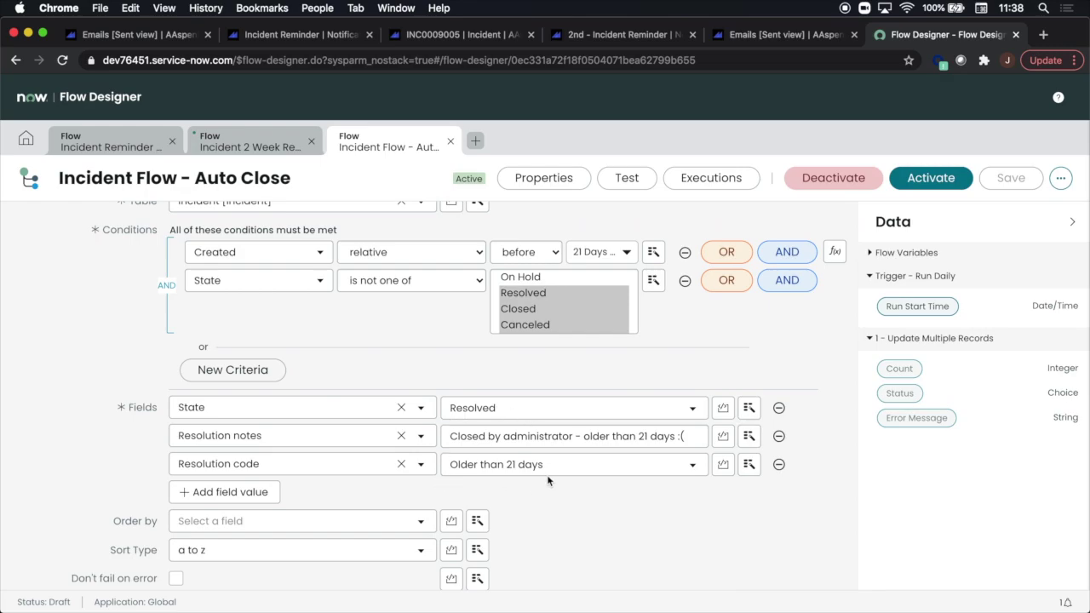
{"action": "scroll", "coordinate": [571, 510], "scroll_direction": "down", "scroll_amount": 3}
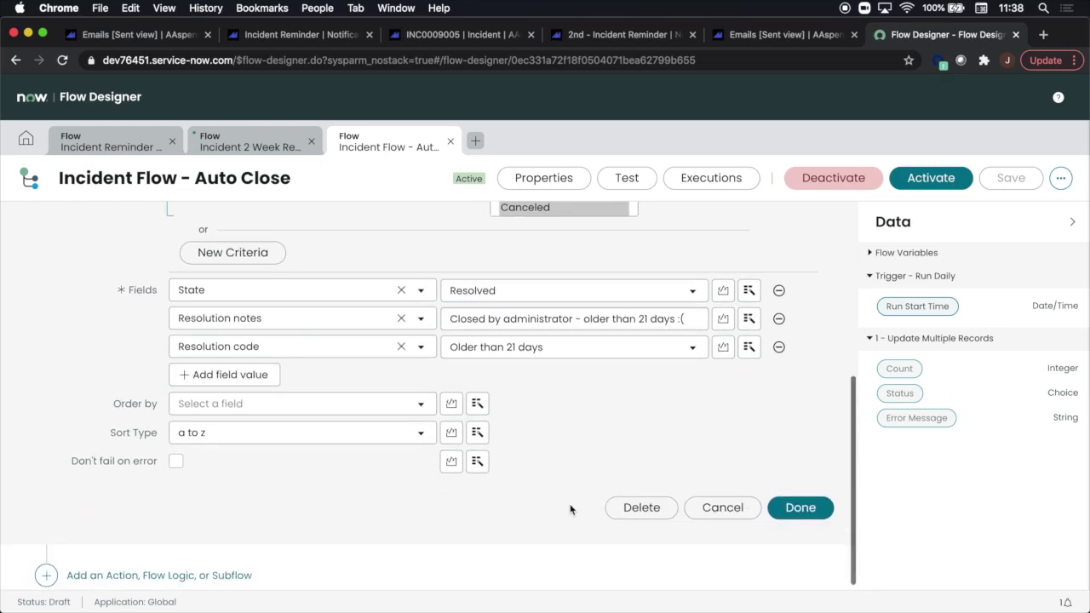
{"action": "scroll", "coordinate": [571, 509], "scroll_direction": "up", "scroll_amount": 1}
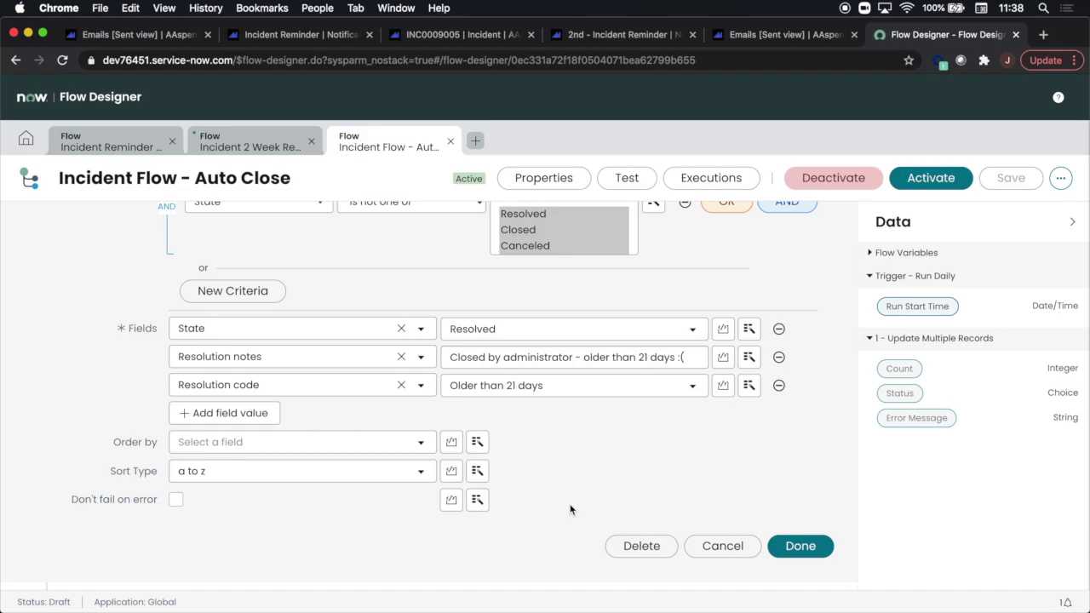
{"action": "scroll", "coordinate": [40, 445], "scroll_direction": "up", "scroll_amount": 2}
{"action": "scroll", "coordinate": [40, 445], "scroll_direction": "down", "scroll_amount": 3}
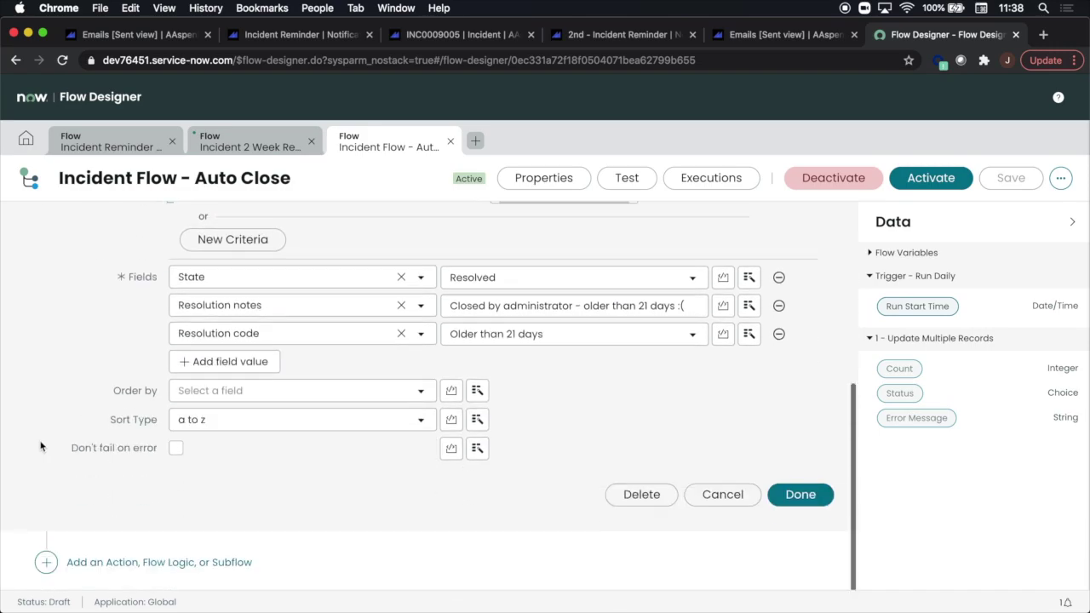
{"action": "left_click", "coordinate": [124, 569]}
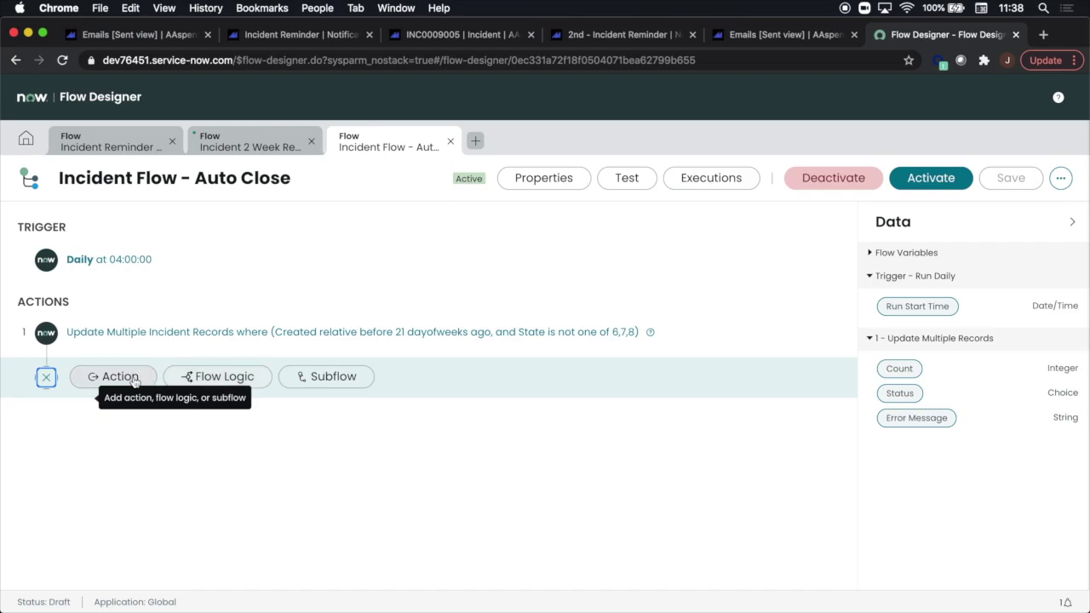
Add an Update Multiple Records action on the Incident table, then dismiss the Test Flow dialog
{"action": "left_click", "coordinate": [116, 380]}
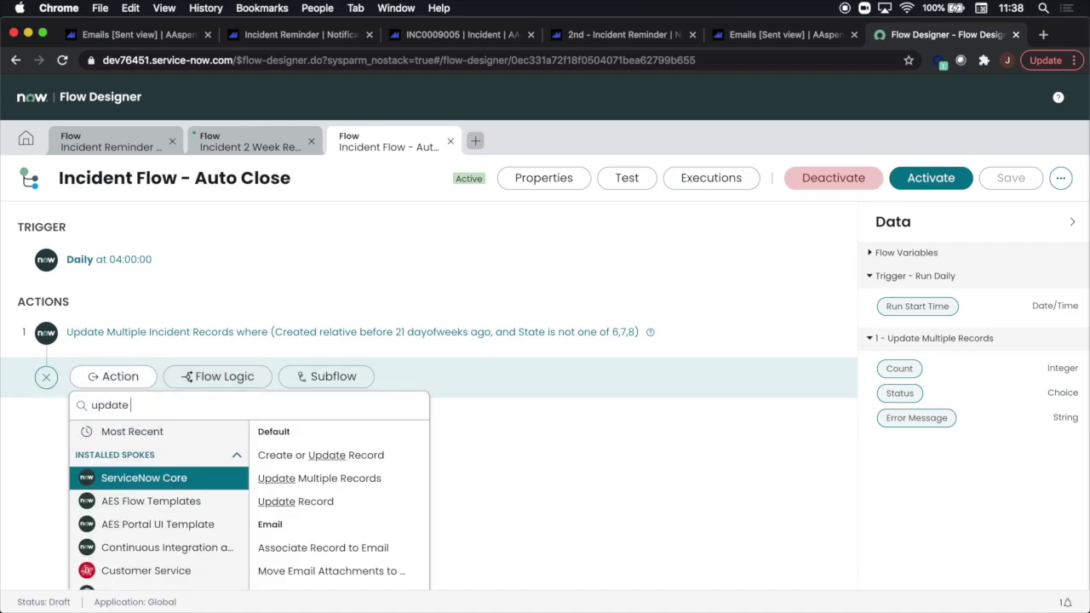
{"action": "left_click", "coordinate": [329, 479]}
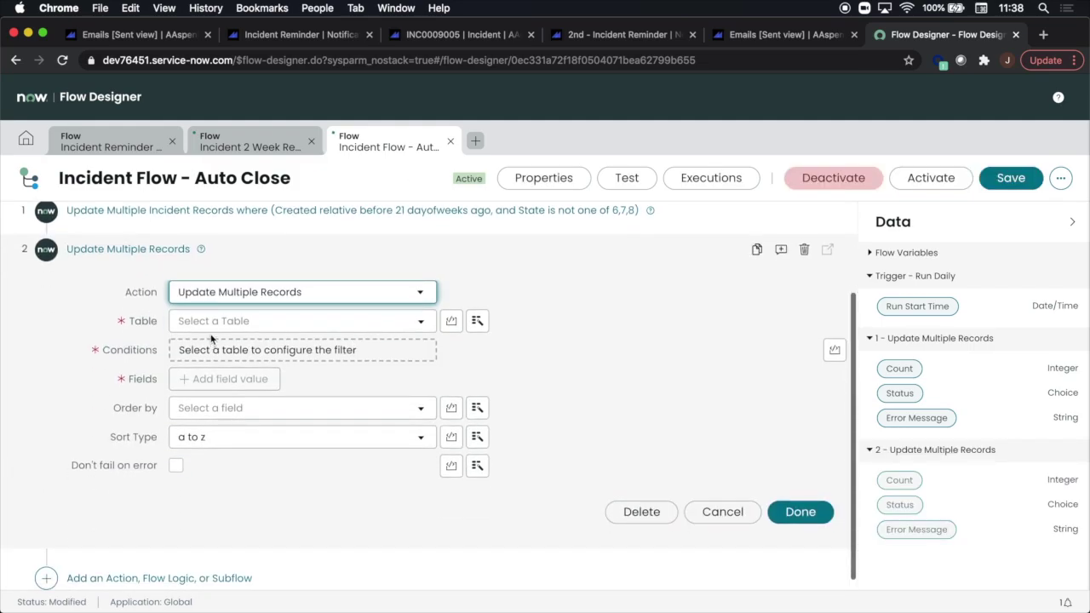
{"action": "left_click", "coordinate": [210, 323]}
{"action": "type", "text": "incident"}
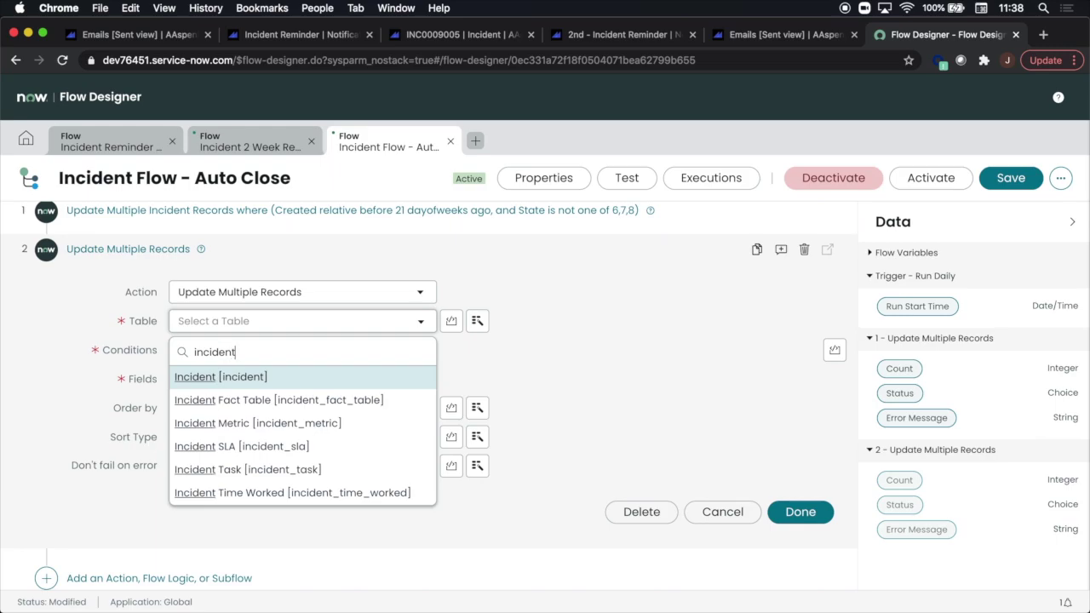
{"action": "left_click", "coordinate": [243, 377]}
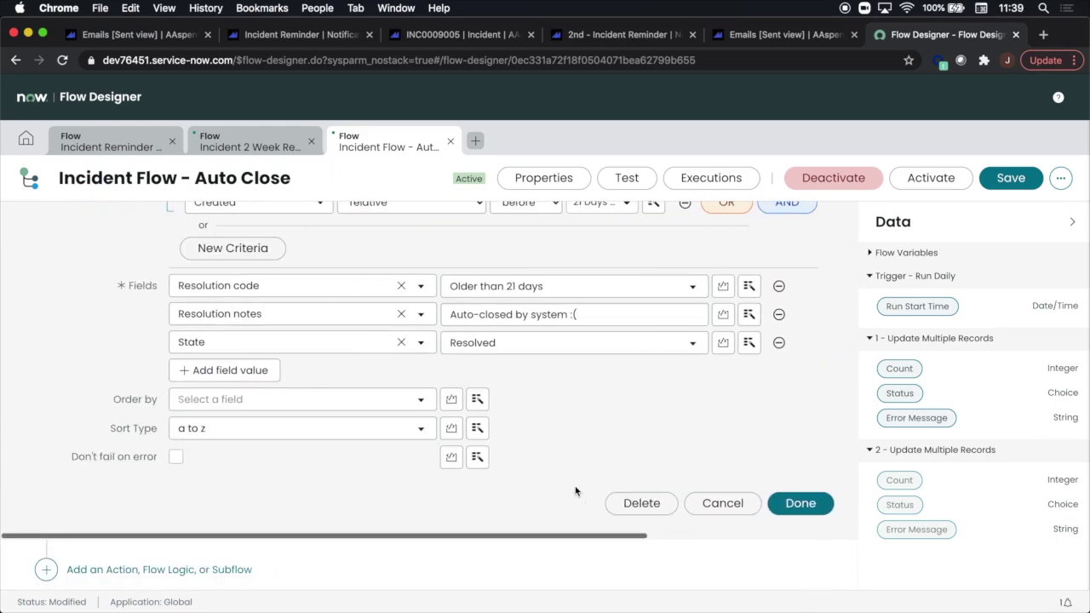
{"action": "scroll", "coordinate": [576, 491], "scroll_direction": "up", "scroll_amount": 5}
{"action": "scroll", "coordinate": [577, 489], "scroll_direction": "down", "scroll_amount": 4}
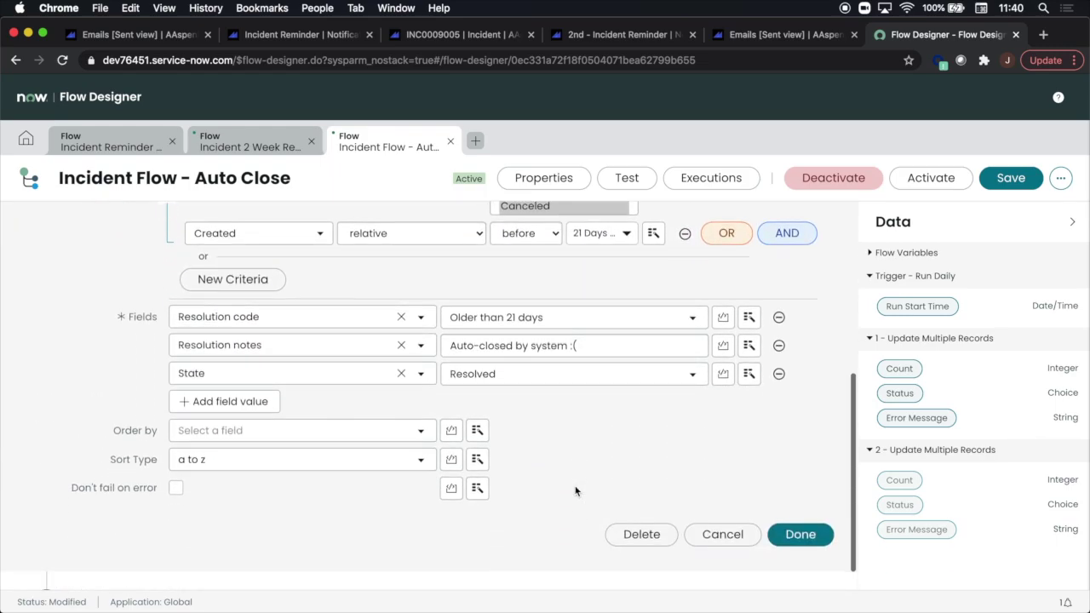
{"action": "left_click", "coordinate": [785, 530]}
{"action": "left_click", "coordinate": [632, 180]}
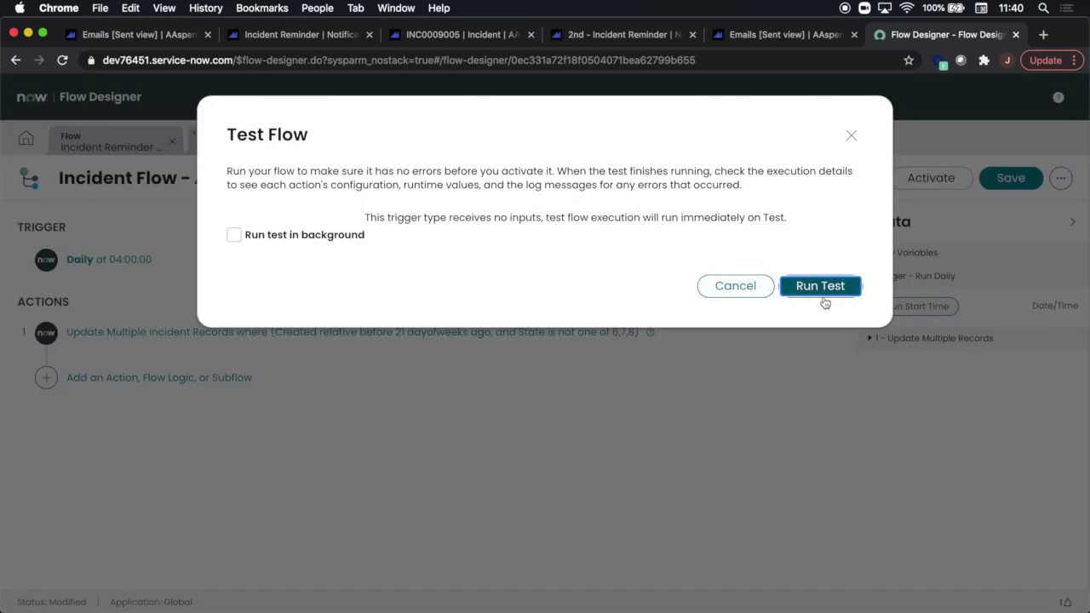
{"action": "left_click", "coordinate": [850, 138]}
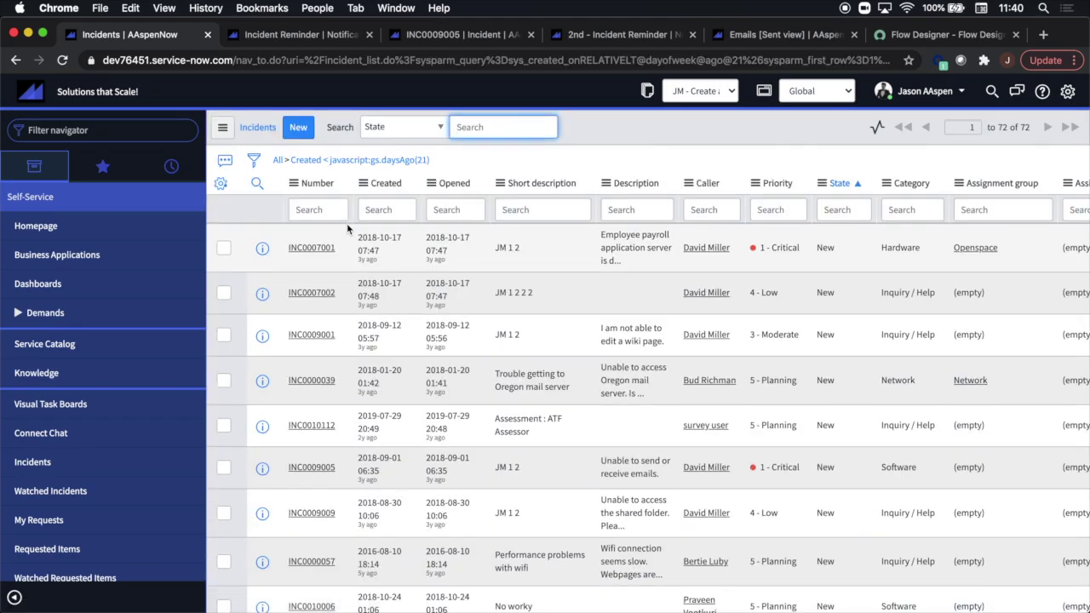
Sort the Incidents list by the Updated column, most recent first
{"action": "left_click", "coordinate": [965, 183]}
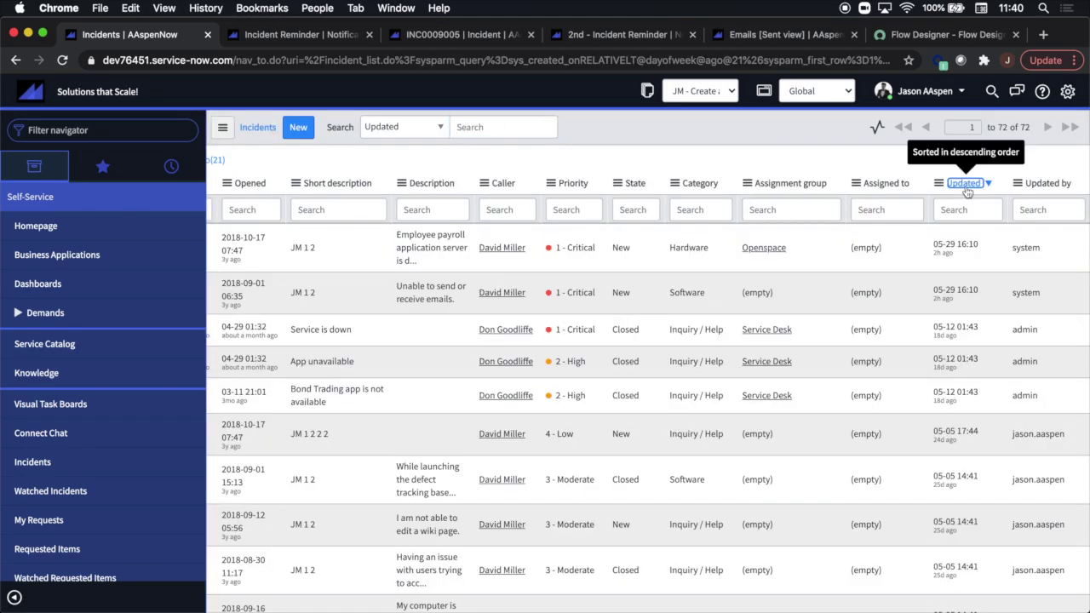
{"action": "scroll", "coordinate": [761, 292], "scroll_direction": "left", "scroll_amount": 5}
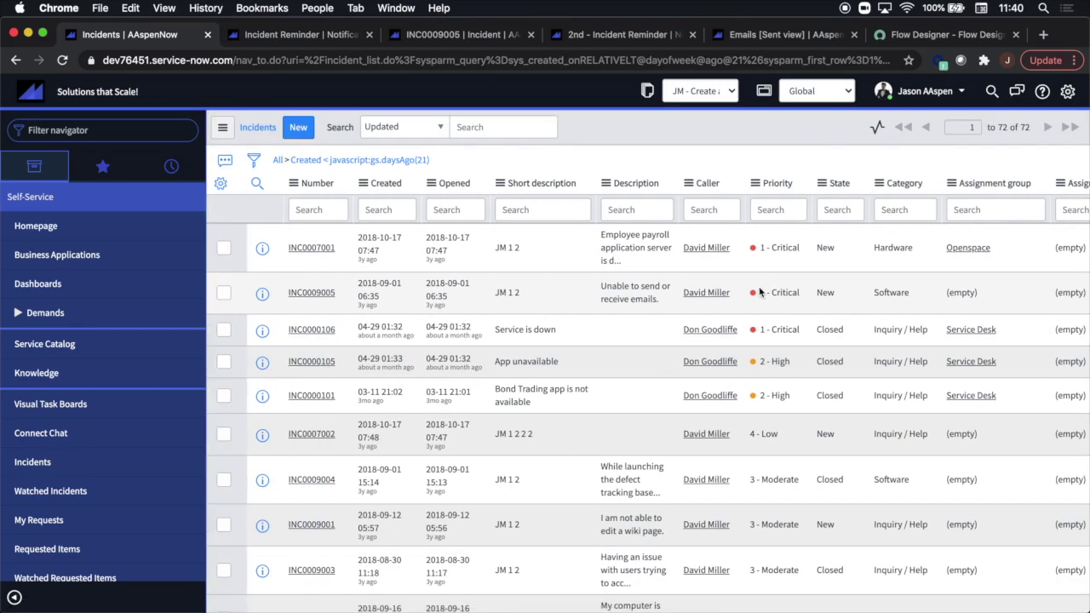
{"action": "scroll", "coordinate": [829, 247], "scroll_direction": "down", "scroll_amount": 15}
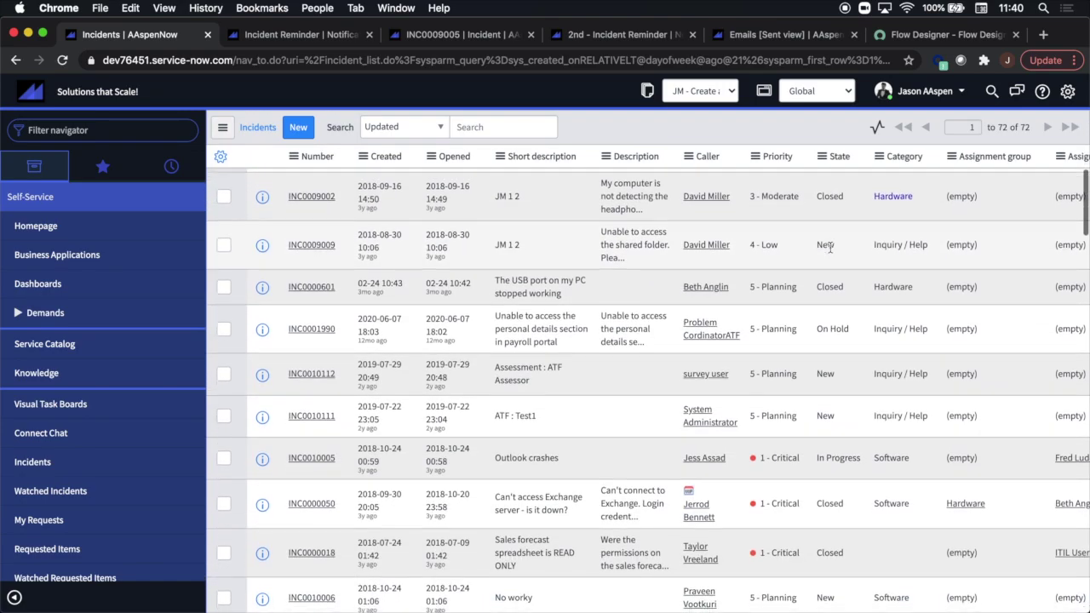
{"action": "scroll", "coordinate": [831, 250], "scroll_direction": "up", "scroll_amount": 15}
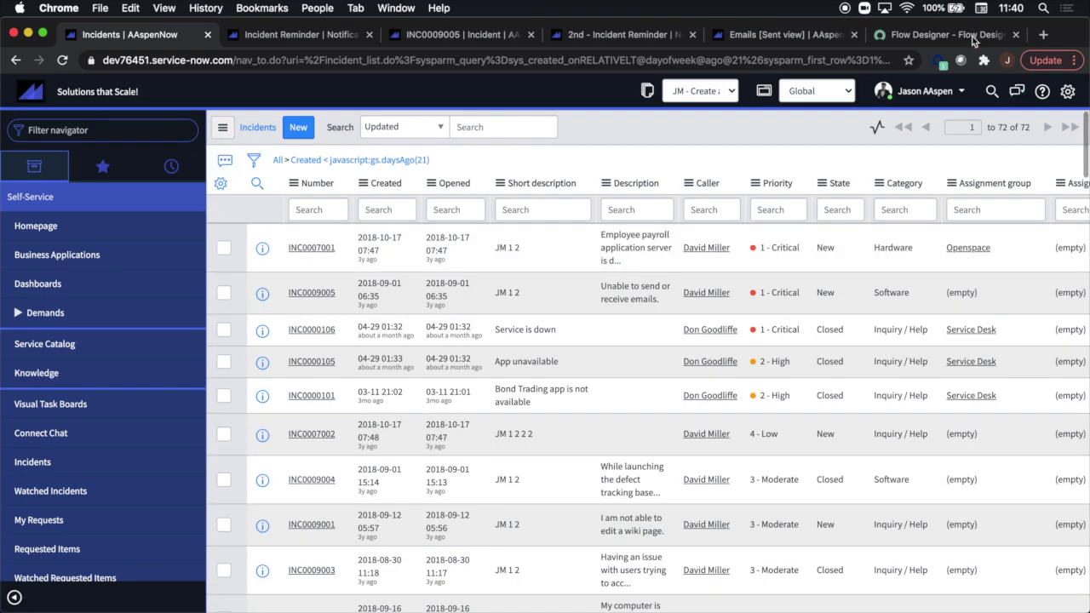
Run the Auto Close flow test and check the action details showing 38 incidents updated
{"action": "left_click", "coordinate": [911, 39]}
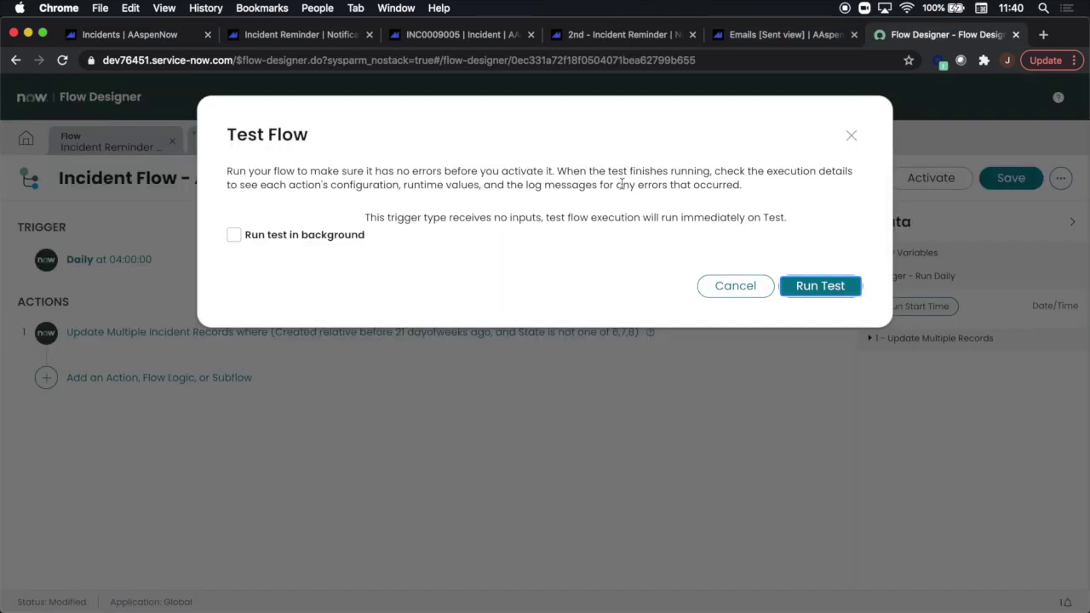
{"action": "left_click", "coordinate": [822, 286]}
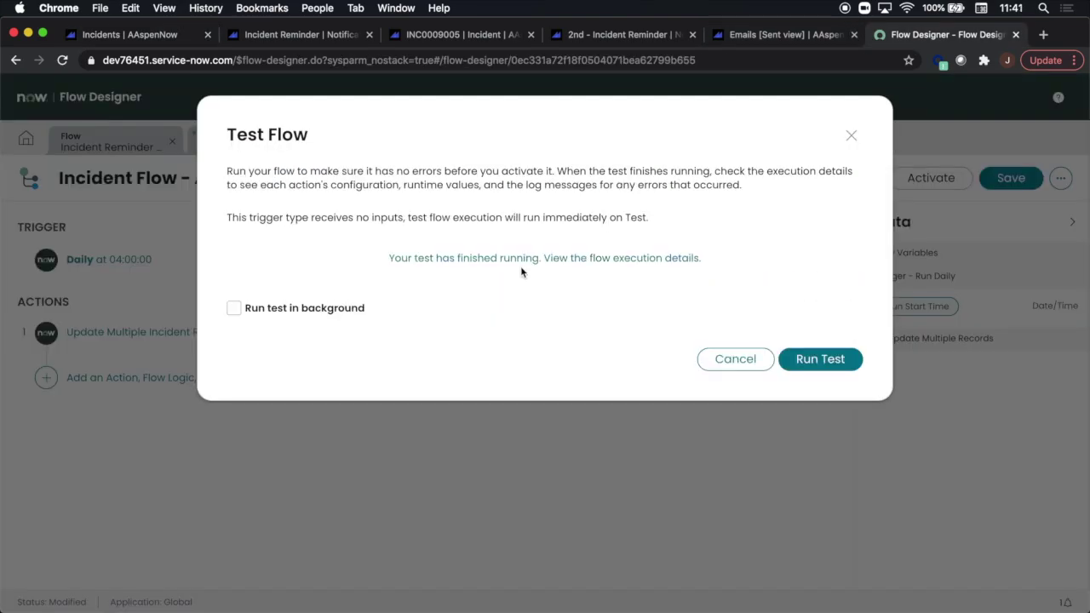
{"action": "left_click", "coordinate": [520, 265]}
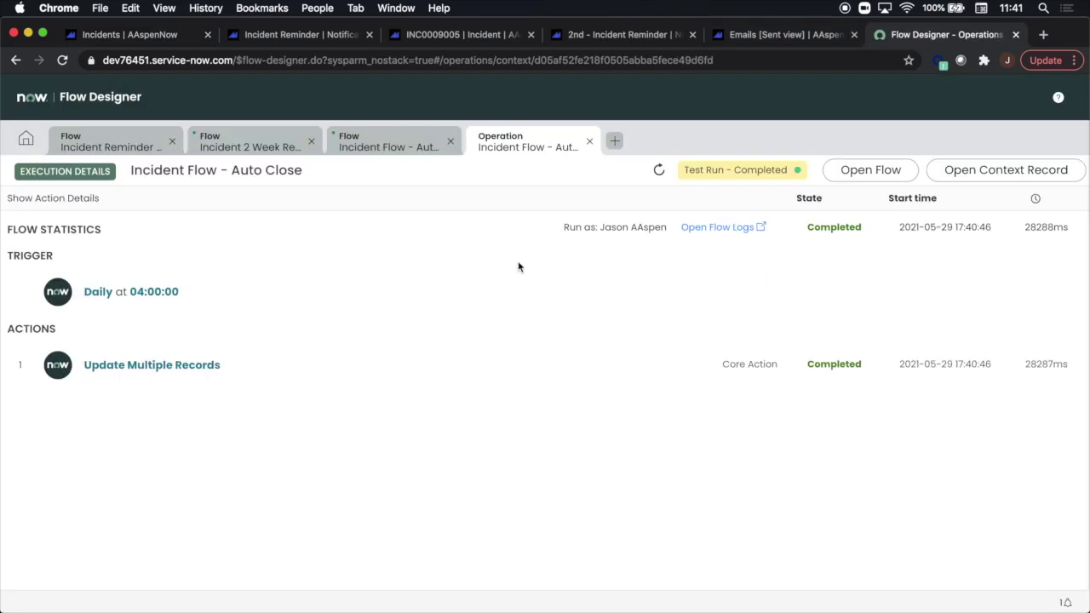
{"action": "left_click", "coordinate": [154, 366]}
{"action": "scroll", "coordinate": [672, 484], "scroll_direction": "down", "scroll_amount": 3}
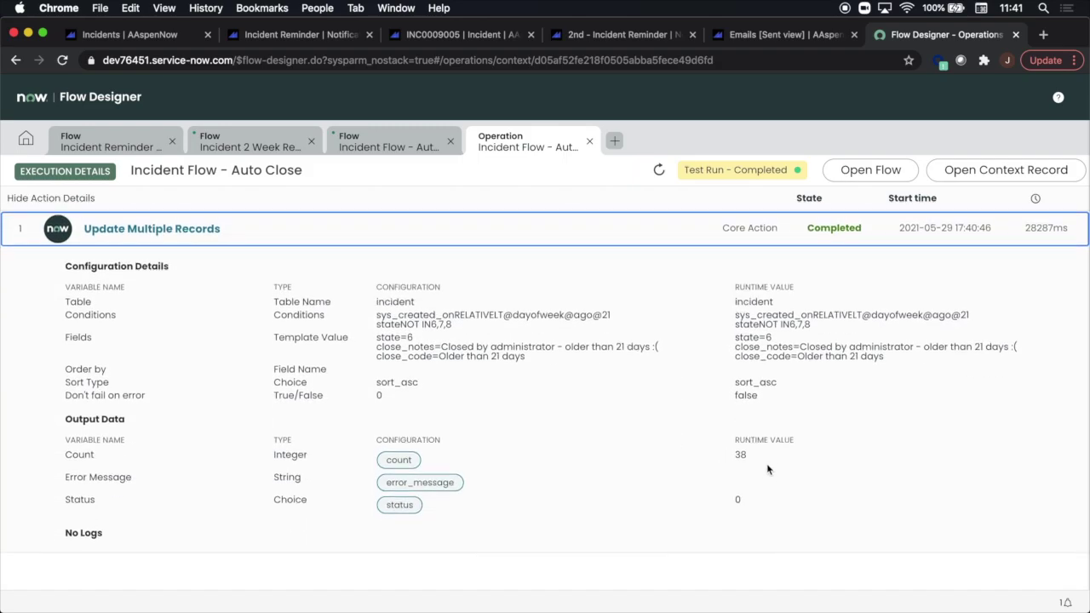
{"action": "left_click", "coordinate": [104, 34]}
Refresh the list and filter to Updated 2021-05-29, showing 38 Resolved incidents
{"action": "scroll", "coordinate": [847, 179], "scroll_direction": "right", "scroll_amount": 3}
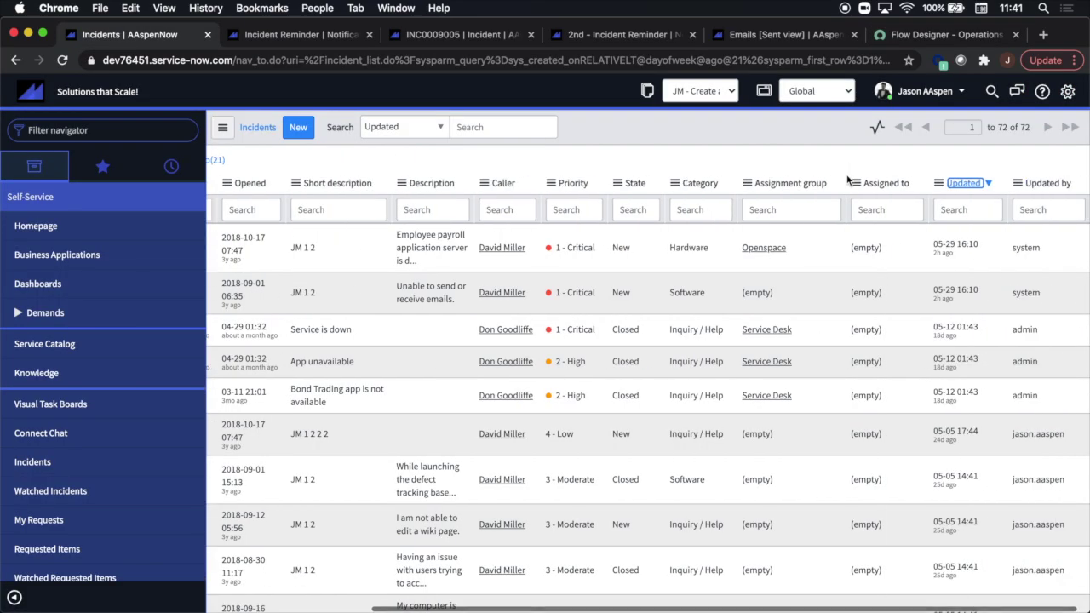
{"action": "scroll", "coordinate": [679, 249], "scroll_direction": "left", "scroll_amount": 5}
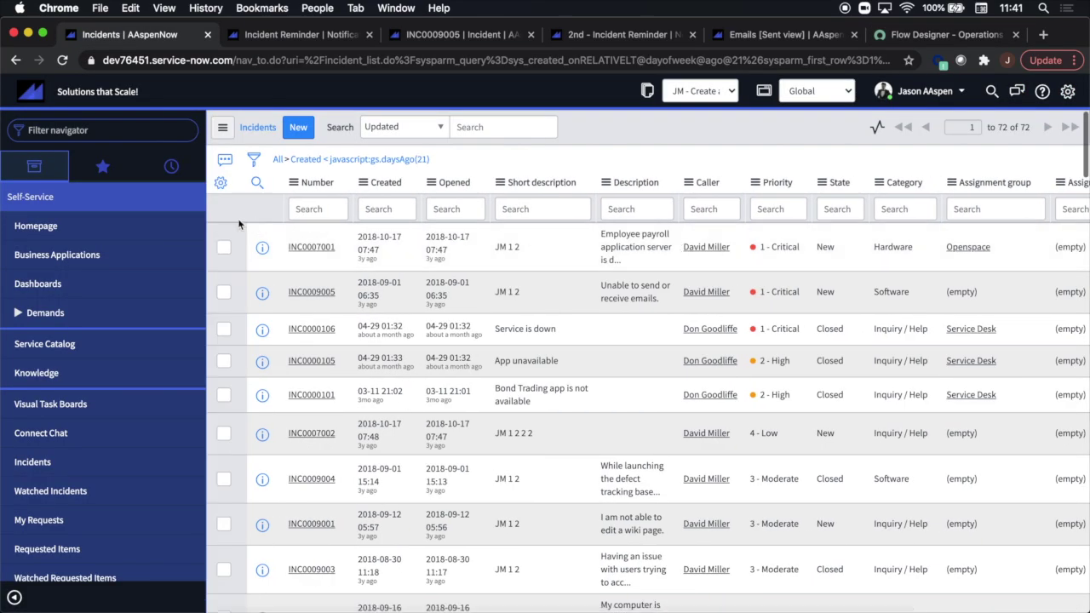
{"action": "left_click", "coordinate": [62, 60]}
{"action": "scroll", "coordinate": [647, 340], "scroll_direction": "right", "scroll_amount": 5}
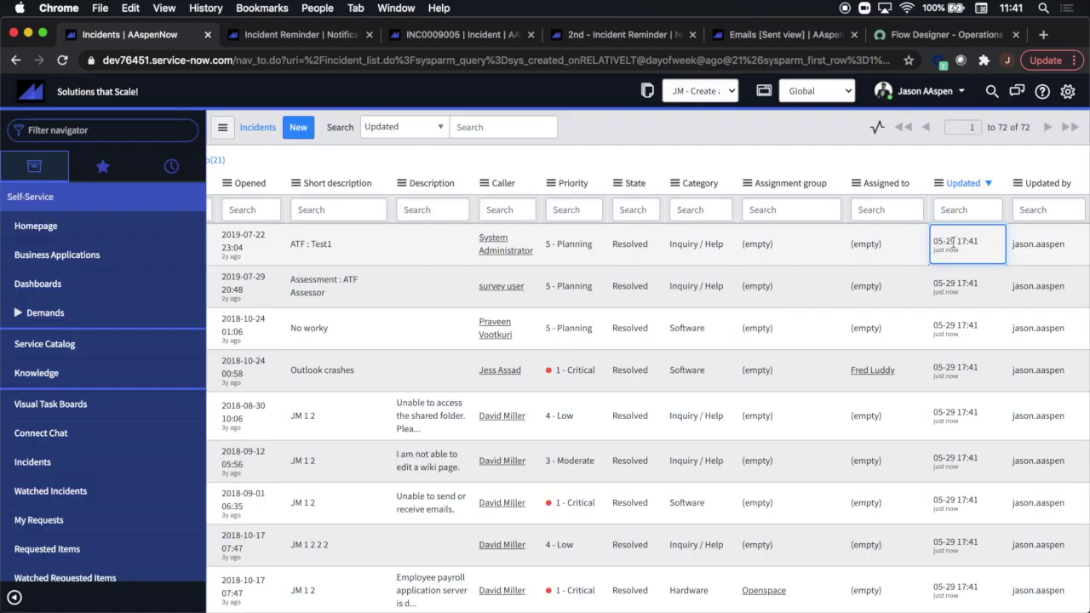
{"action": "right_click", "coordinate": [952, 247]}
{"action": "left_click", "coordinate": [967, 253]}
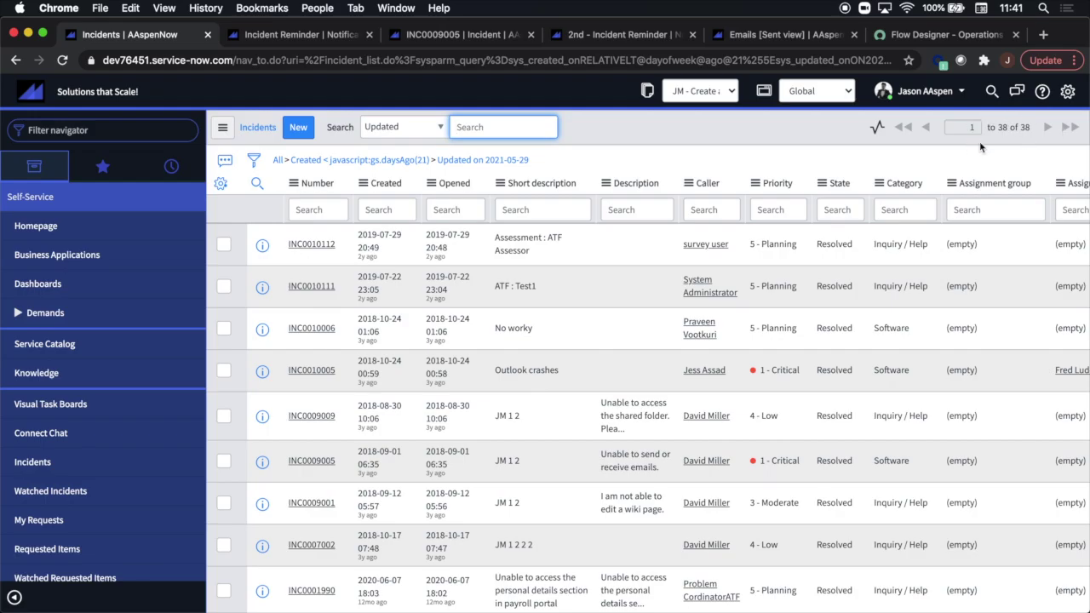
{"action": "scroll", "coordinate": [832, 246], "scroll_direction": "down", "scroll_amount": 10}
{"action": "scroll", "coordinate": [832, 246], "scroll_direction": "down", "scroll_amount": 5}
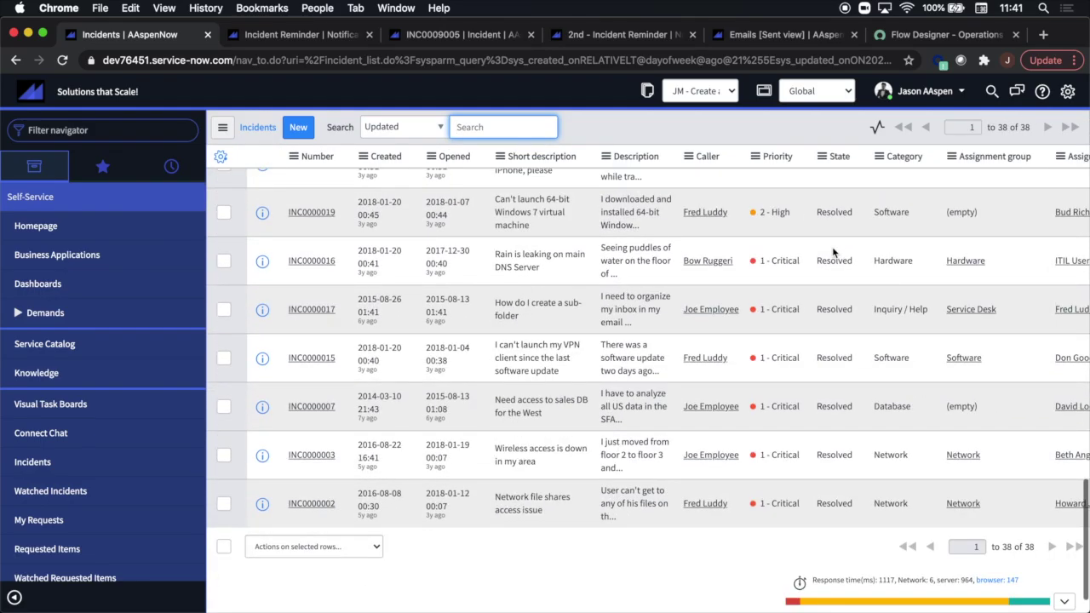